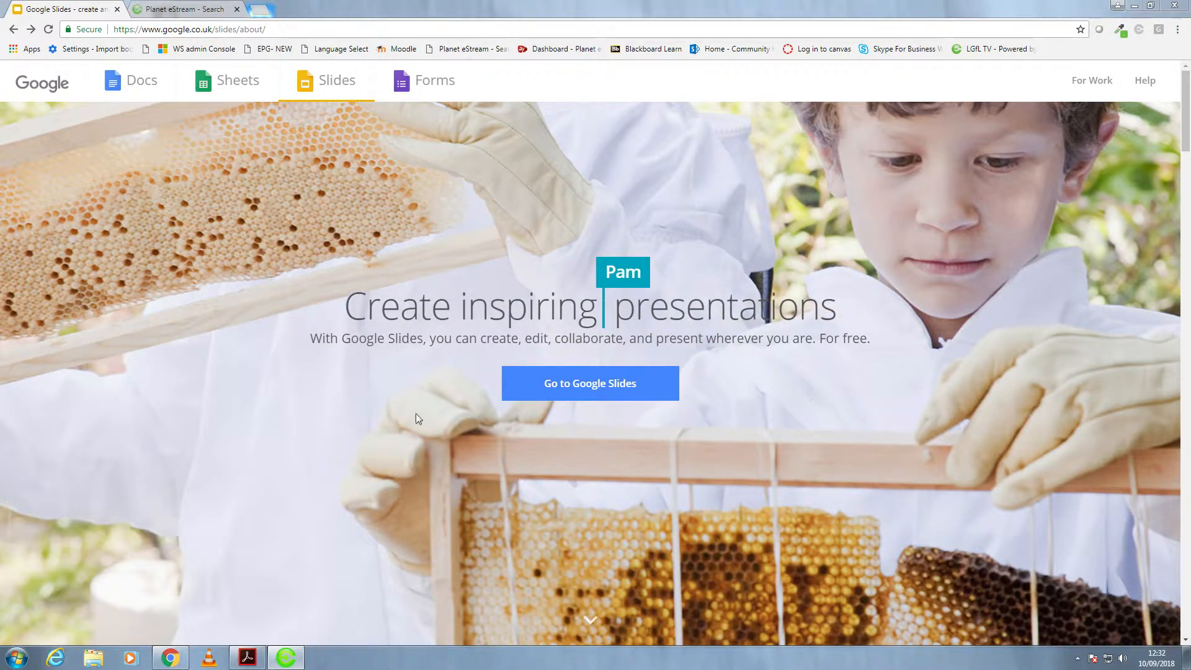
- Create a blank presentation and give it a custom portrait page size, 10 inches high and half as wide
{"action": "left_click", "coordinate": [590, 389]}
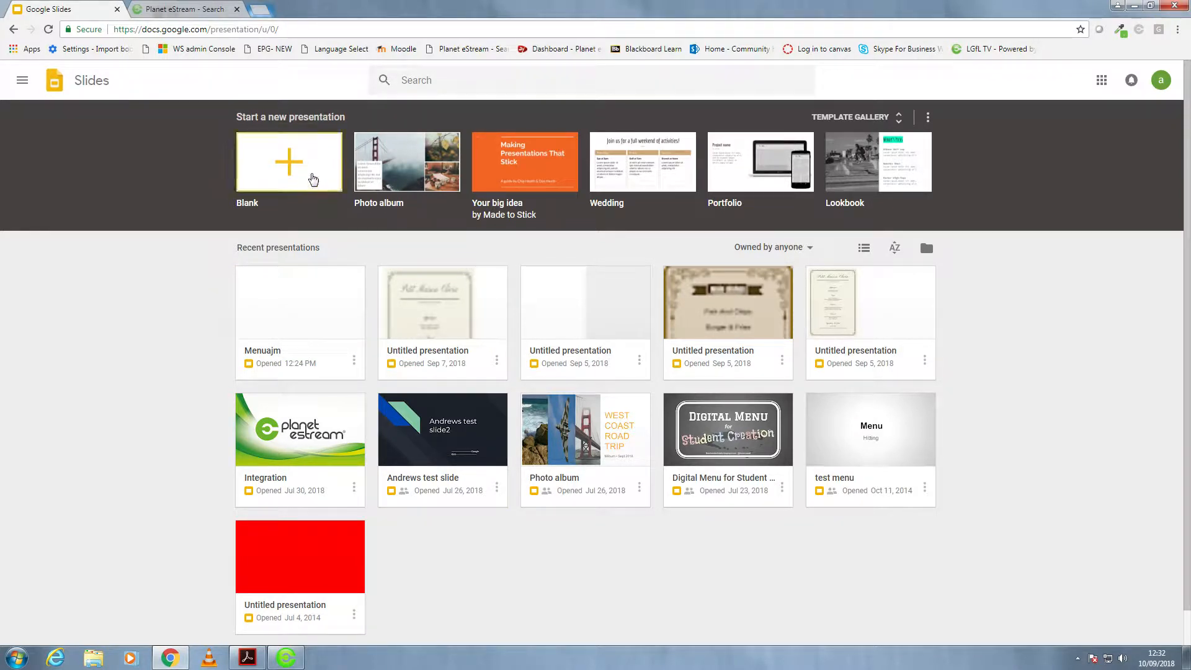
{"action": "left_click", "coordinate": [295, 173]}
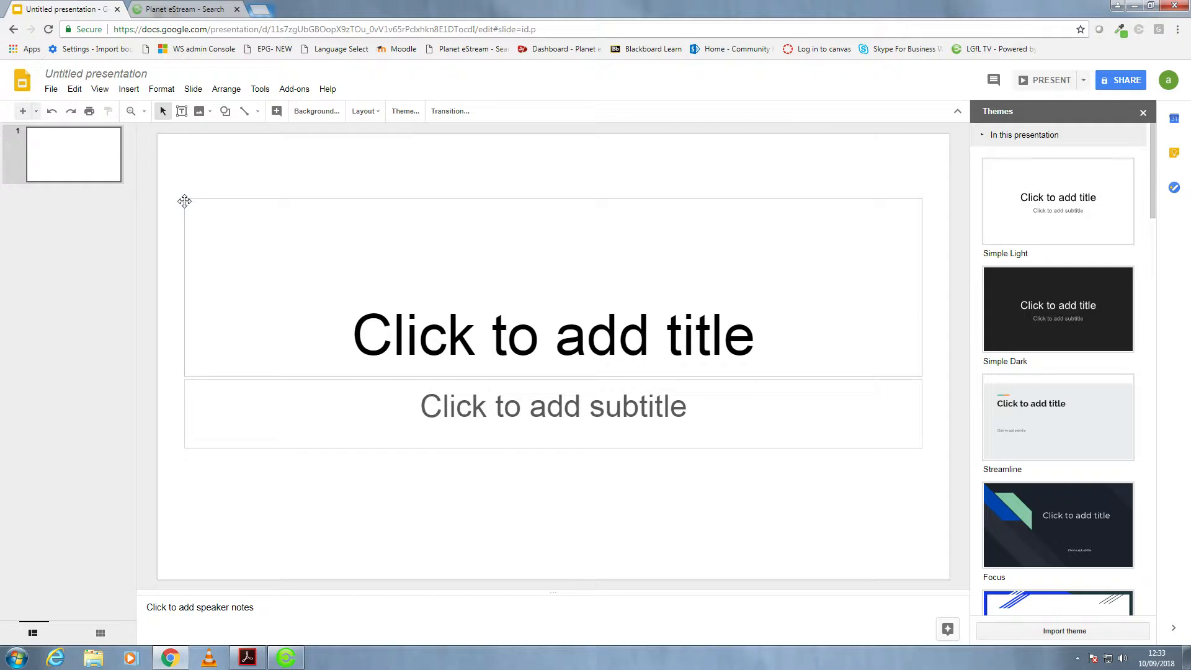
{"action": "left_click", "coordinate": [51, 91]}
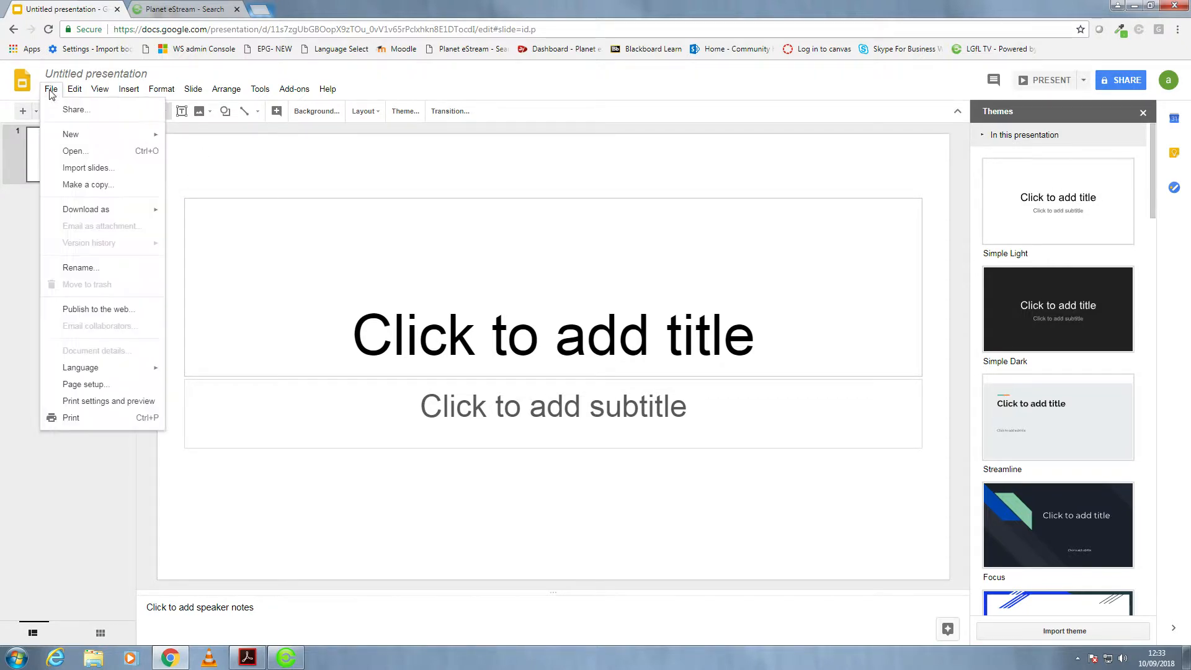
{"action": "left_click", "coordinate": [96, 386]}
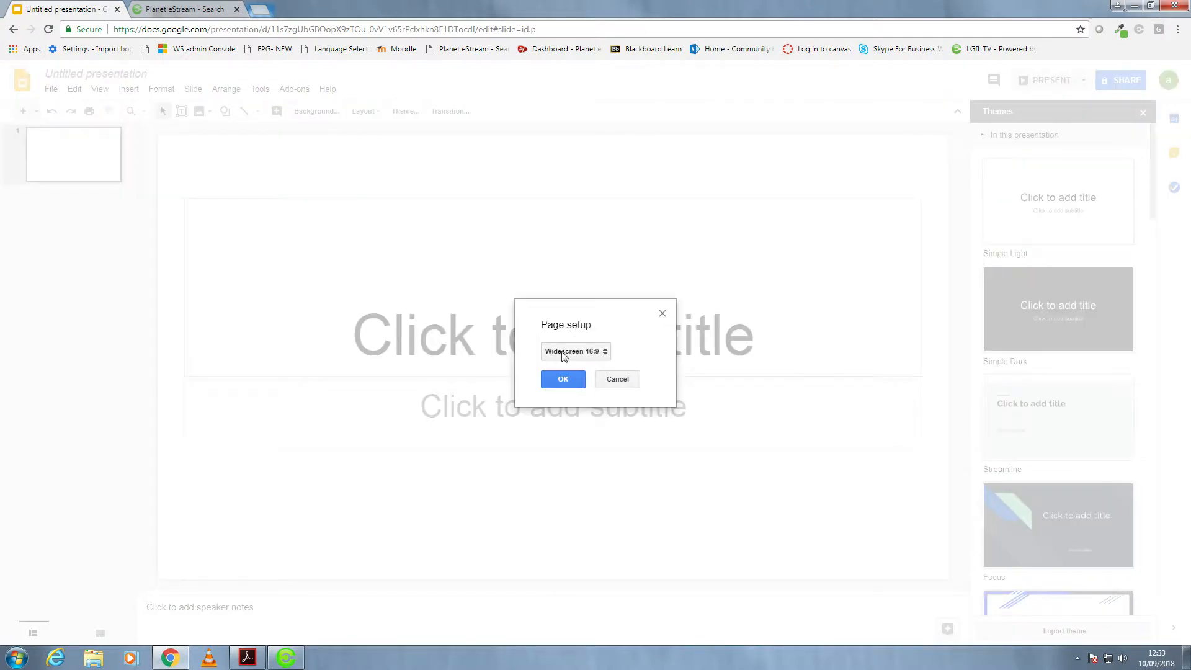
{"action": "left_click", "coordinate": [577, 352]}
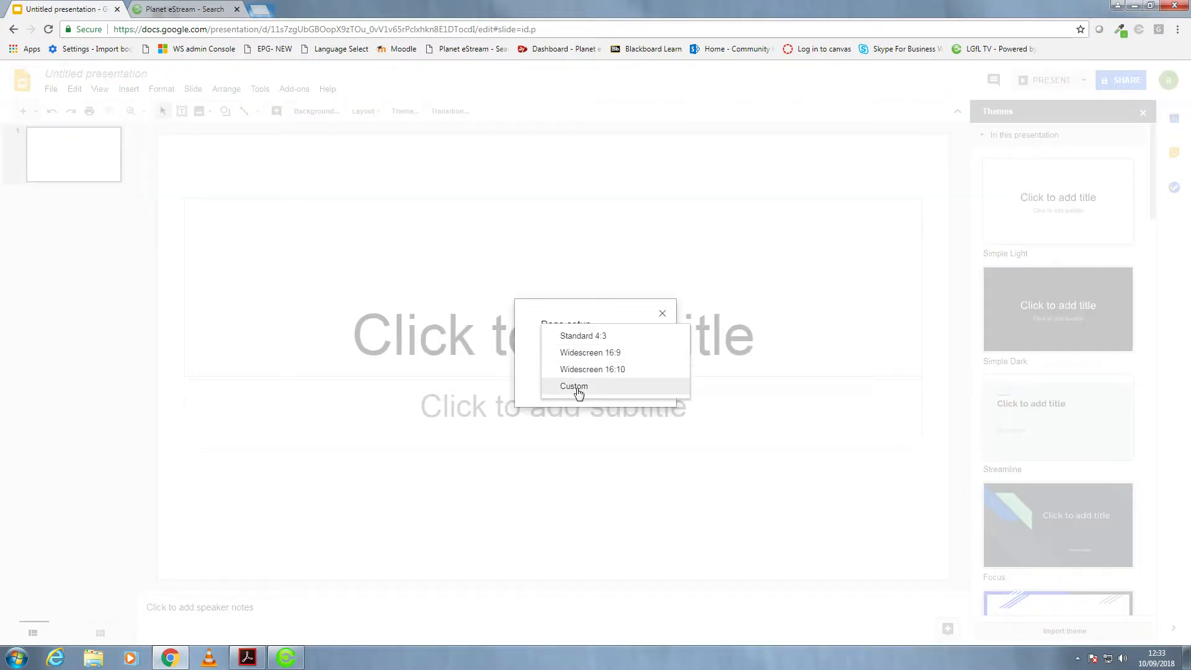
{"action": "left_click", "coordinate": [578, 389]}
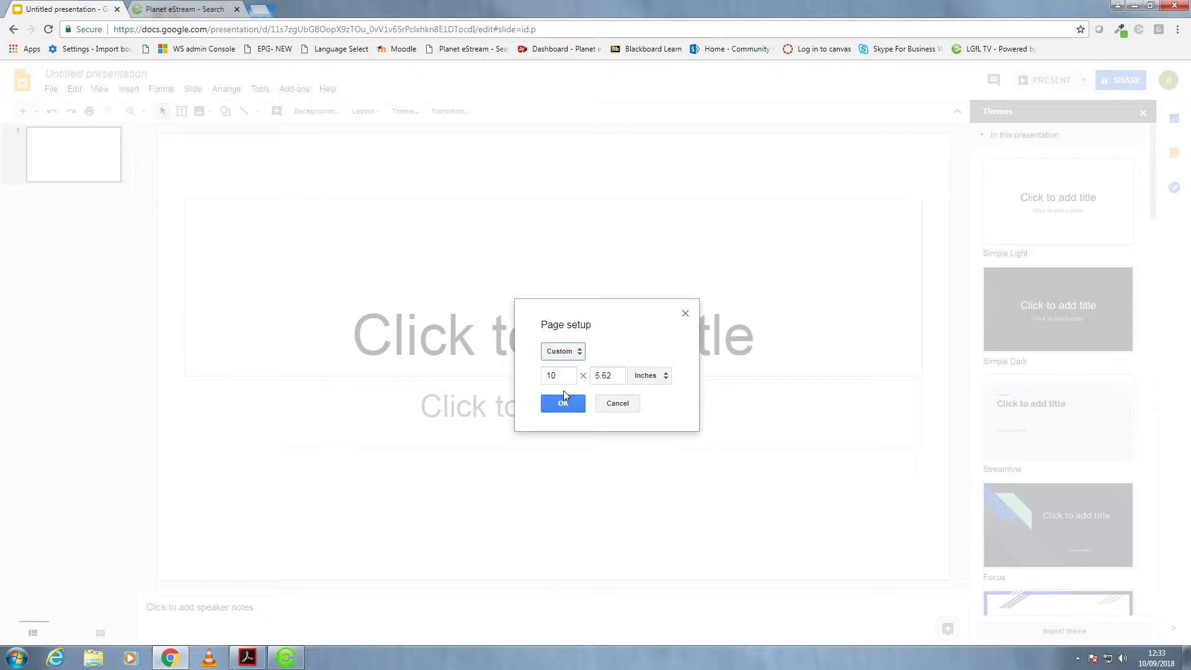
{"action": "double_click", "coordinate": [549, 376]}
{"action": "key", "text": "Tab"}
{"action": "type", "text": "10"}
{"action": "left_click", "coordinate": [562, 405]}
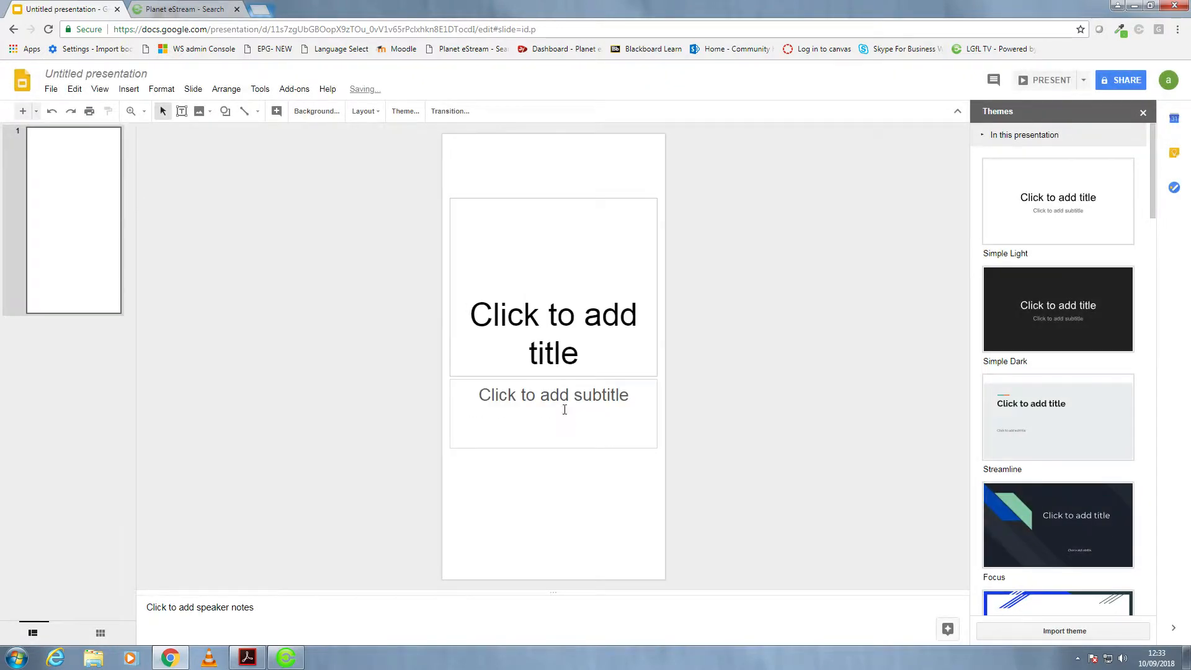
- Delete the subtitle placeholder and enter "Menu Of The Day" as the slide's title
{"action": "left_click", "coordinate": [585, 446]}
{"action": "key", "text": "Delete"}
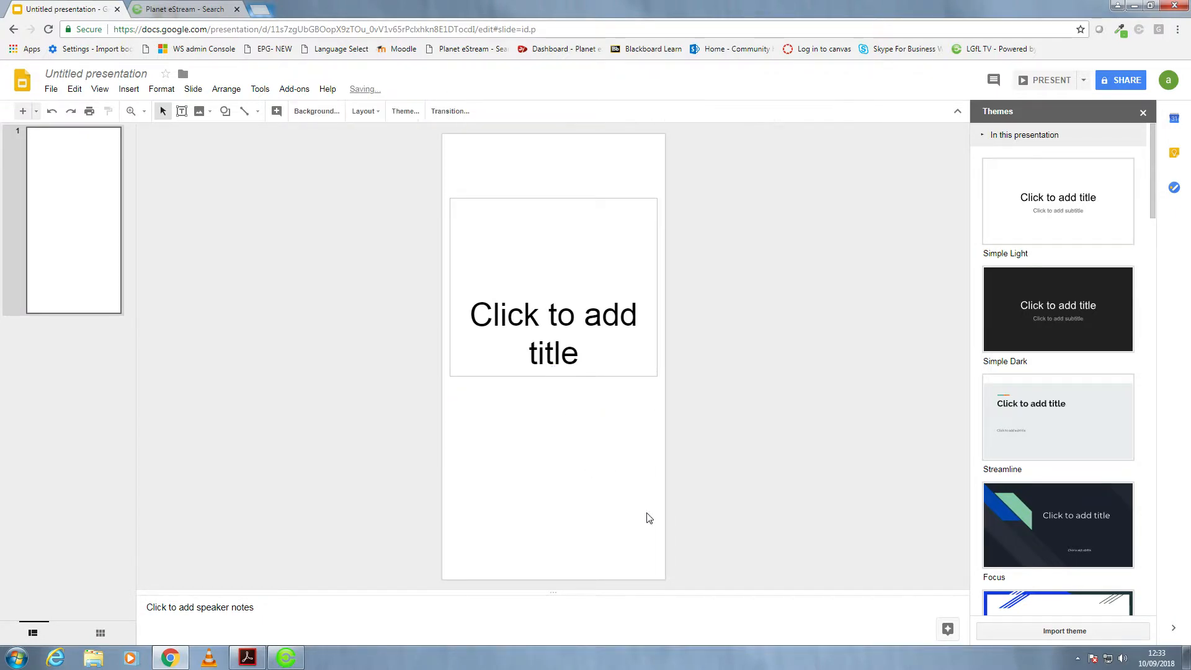
{"action": "left_click", "coordinate": [596, 366]}
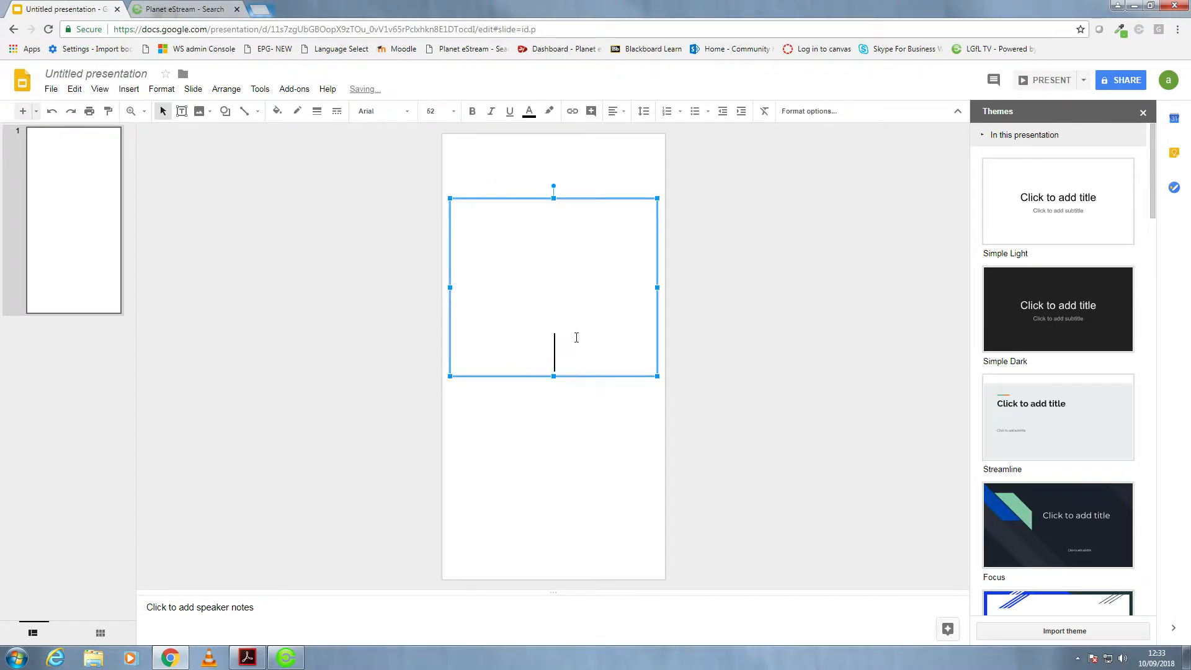
{"action": "type", "text": "Menu O"}
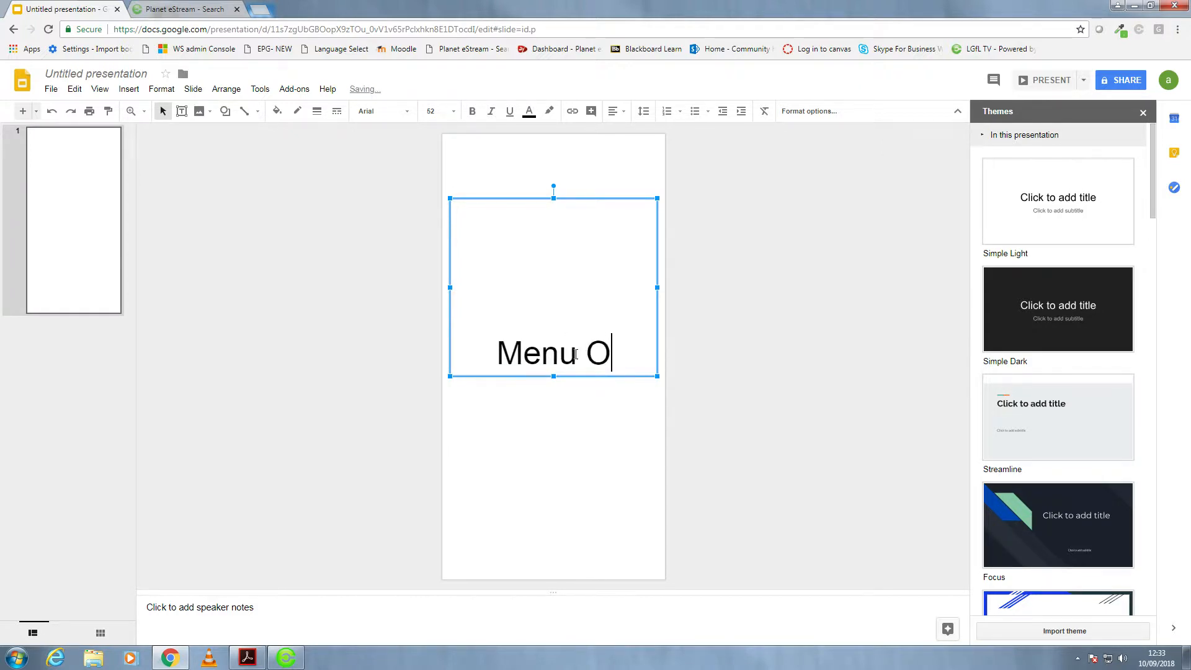
{"action": "type", "text": "f The Day"}
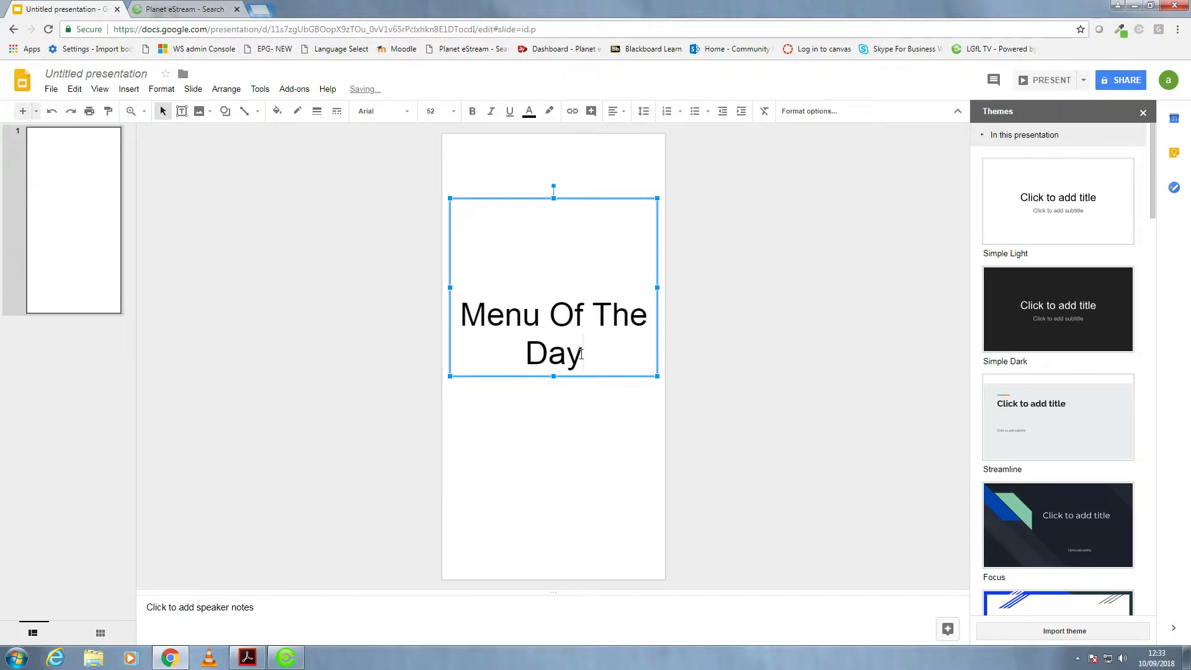
- Format the whole "Menu Of The Day" title in the Pacifico font at size 36
{"action": "key", "text": "ctrl+a"}
{"action": "left_click", "coordinate": [453, 112]}
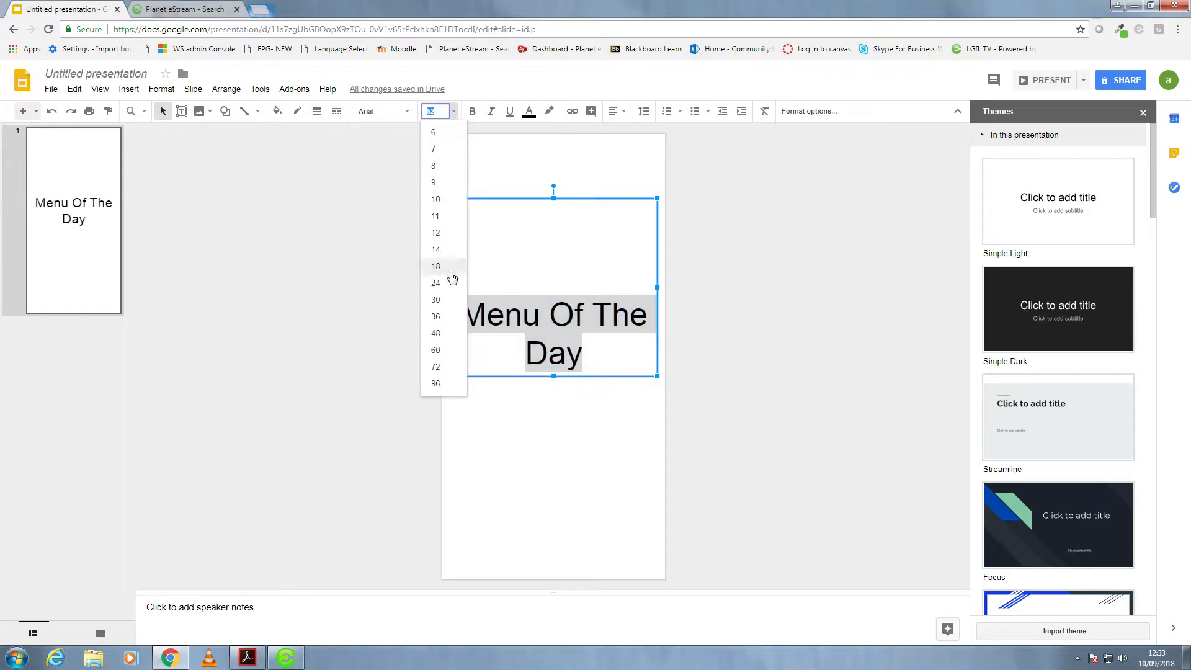
{"action": "left_click", "coordinate": [437, 317]}
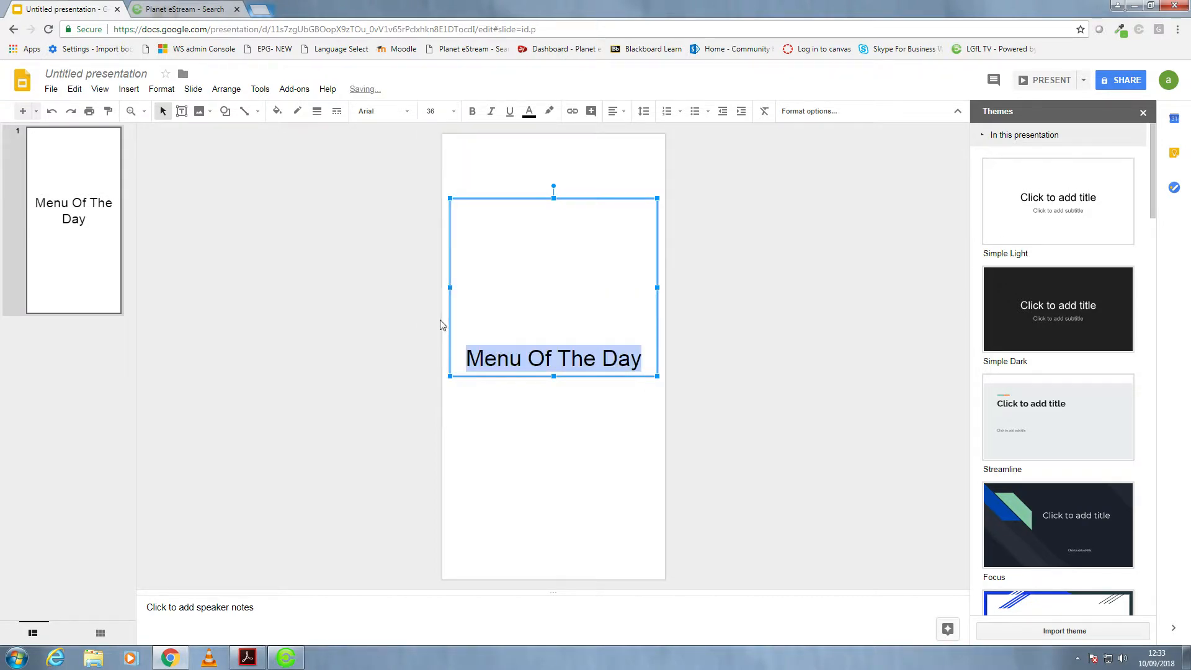
{"action": "left_click", "coordinate": [409, 115]}
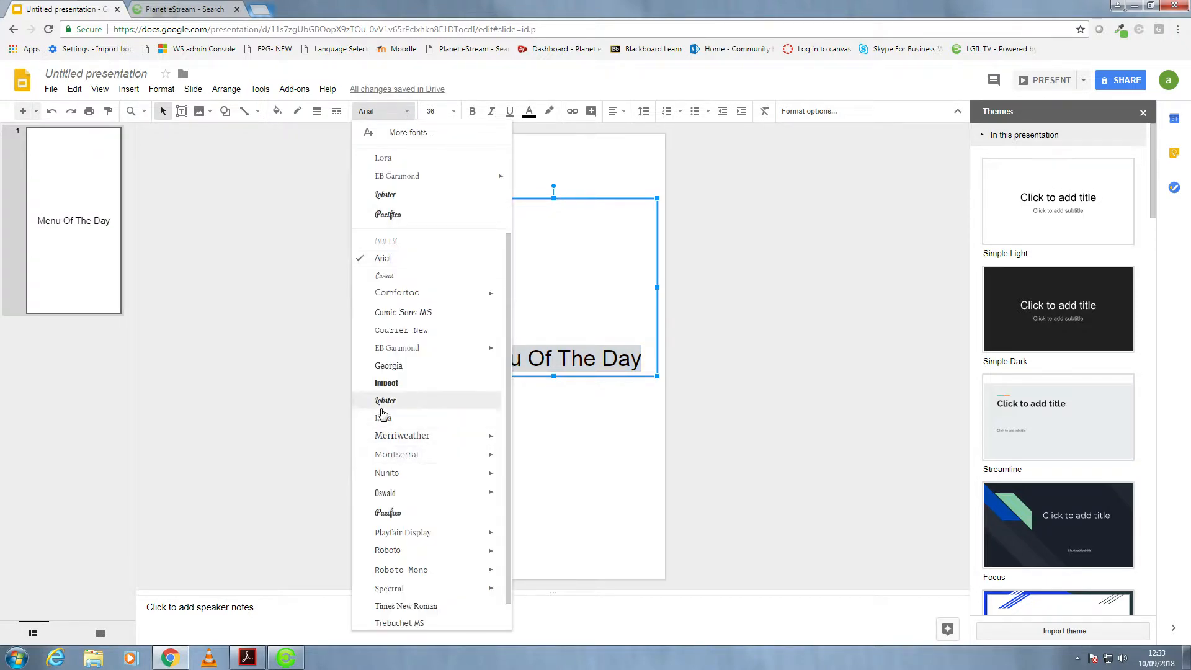
{"action": "left_click", "coordinate": [396, 217]}
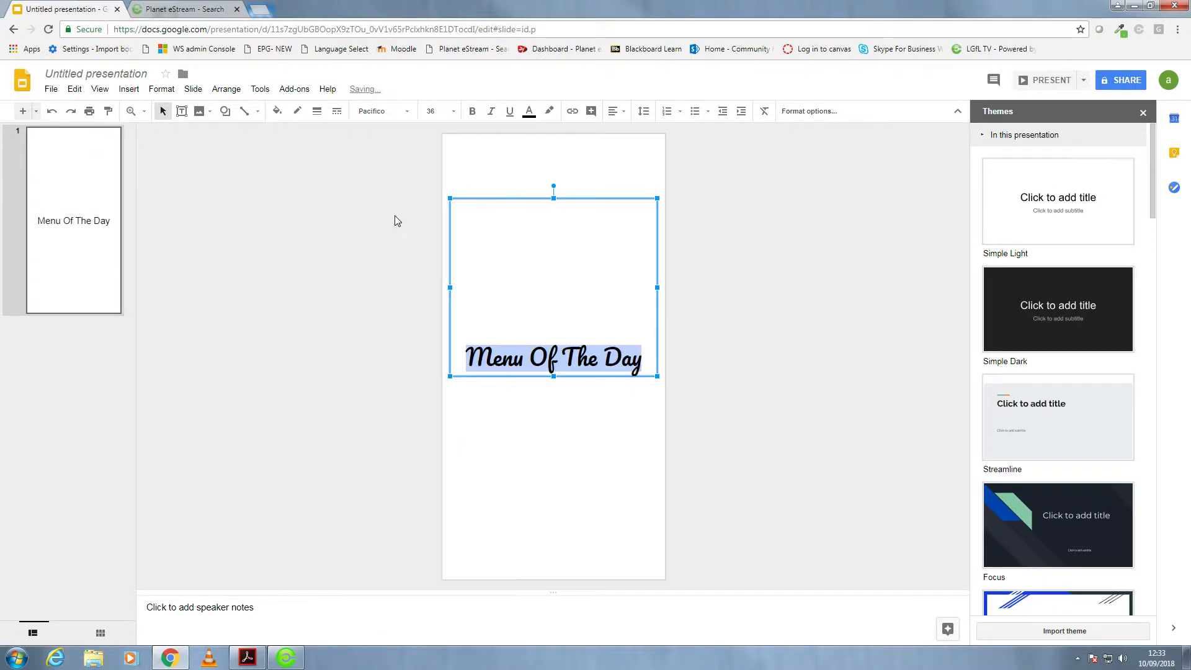
- Reposition and stretch the title's text box so it spans nearly the full height of the slide
{"action": "left_click", "coordinate": [553, 371]}
{"action": "left_click_drag", "start_coordinate": [559, 241], "coordinate": [551, 230]}
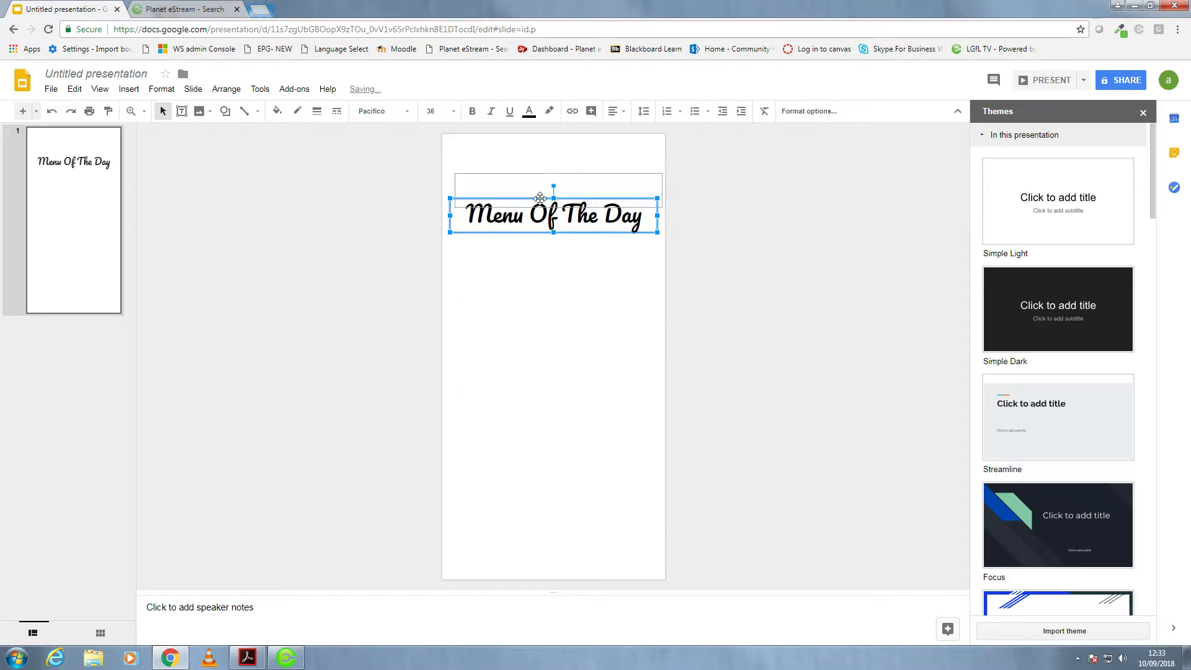
{"action": "left_click_drag", "start_coordinate": [537, 187], "coordinate": [553, 569]}
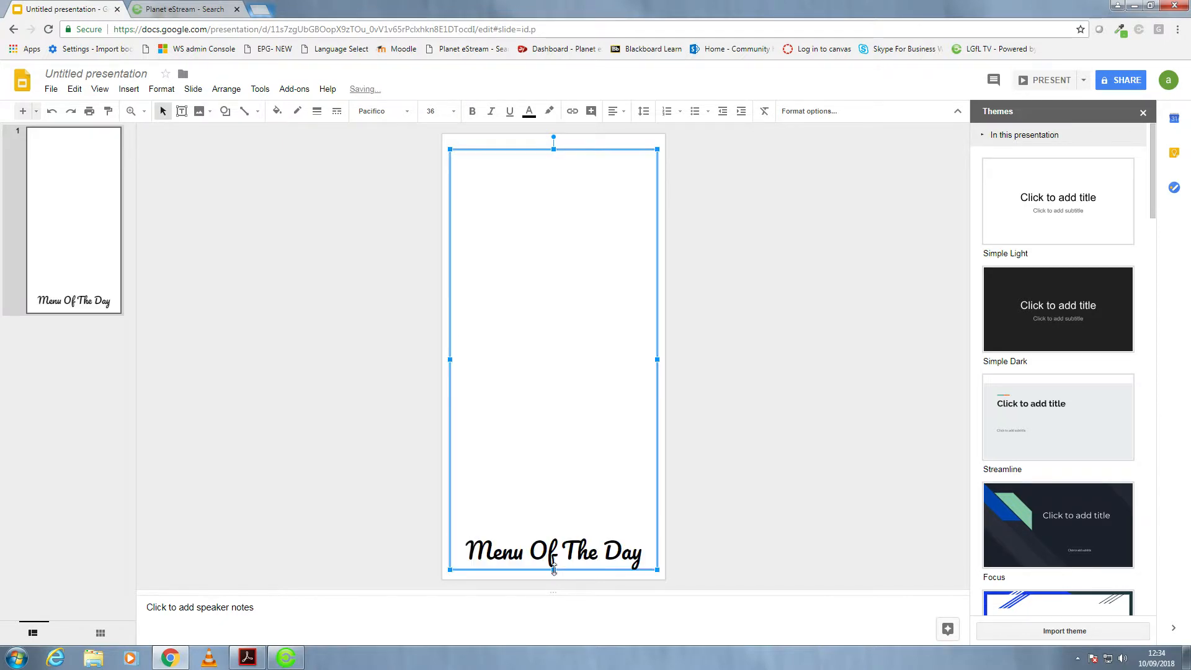
- Add "Line 1" to "Line 5" on separate lines below the title, then shorten the text box to end about three quarters down the slide
{"action": "left_click", "coordinate": [642, 553]}
{"action": "key", "text": "Return"}
{"action": "type", "text": "Line 1"}
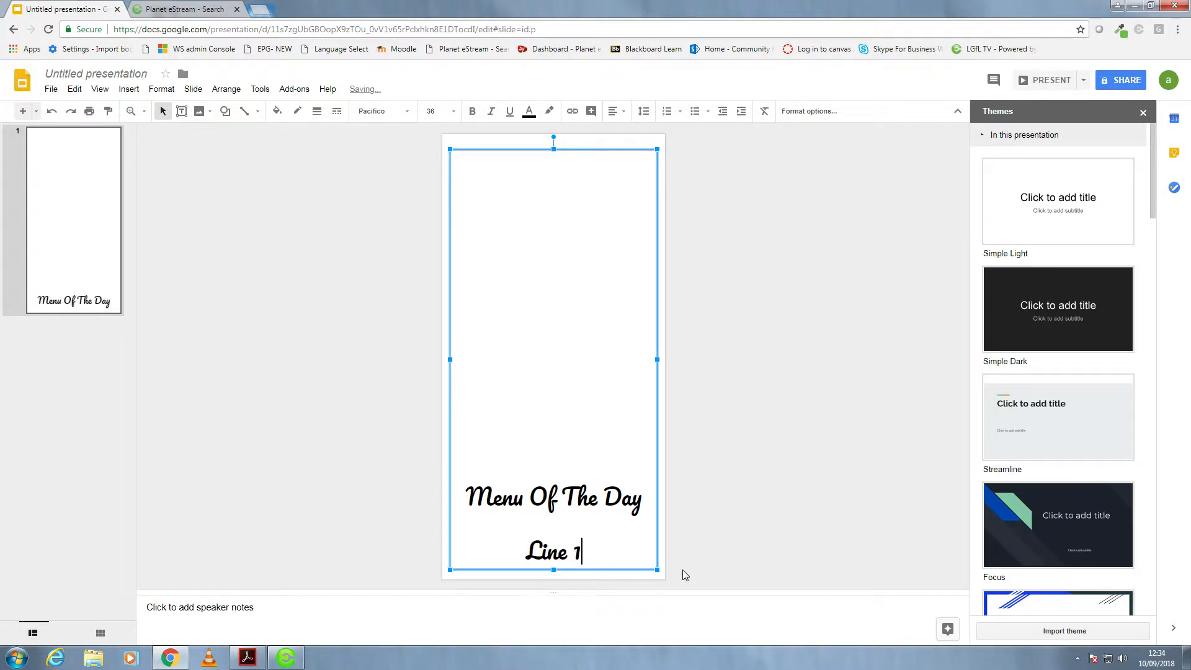
{"action": "key", "text": "Return"}
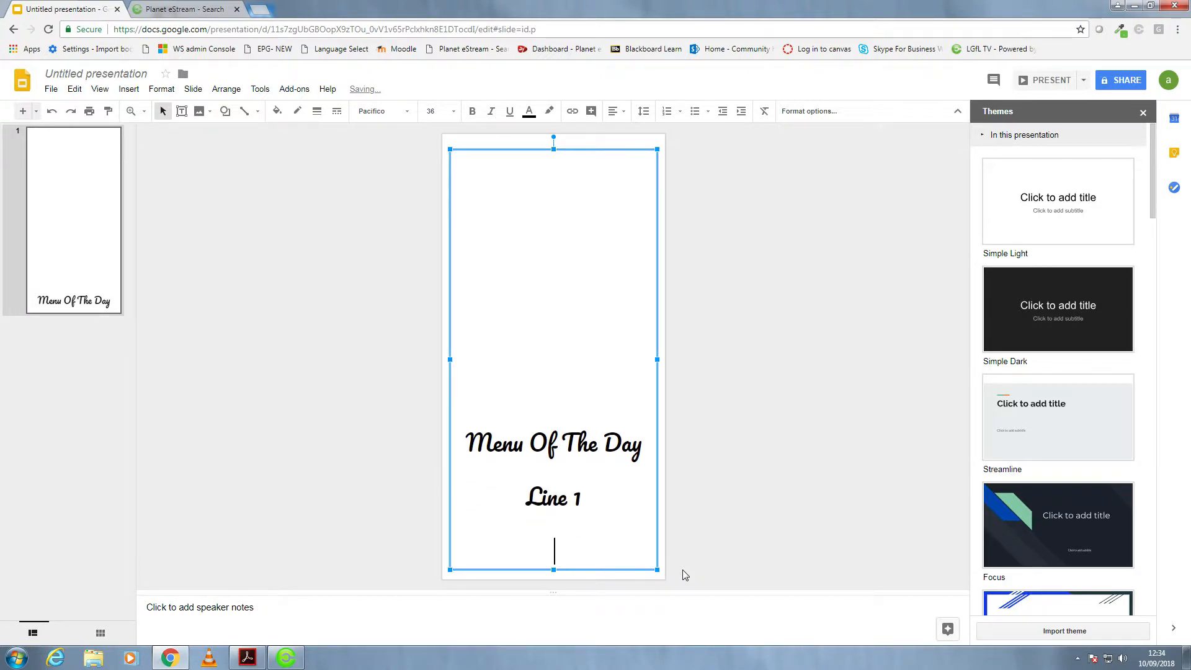
{"action": "type", "text": "Line 2"}
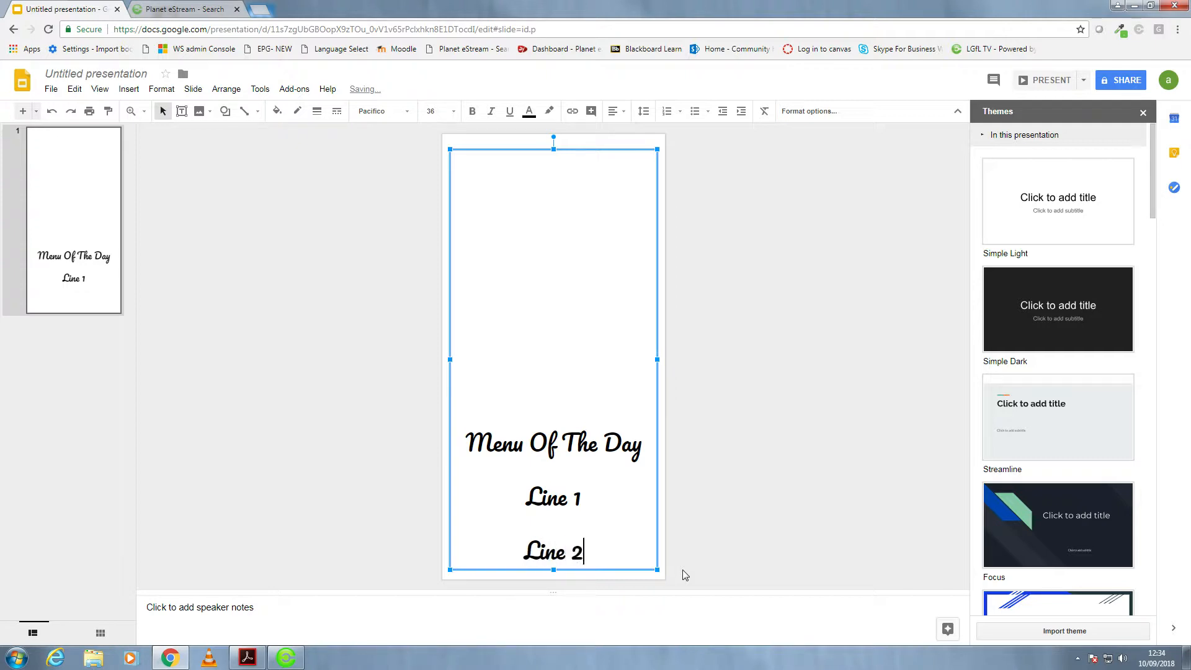
{"action": "key", "text": "Return"}
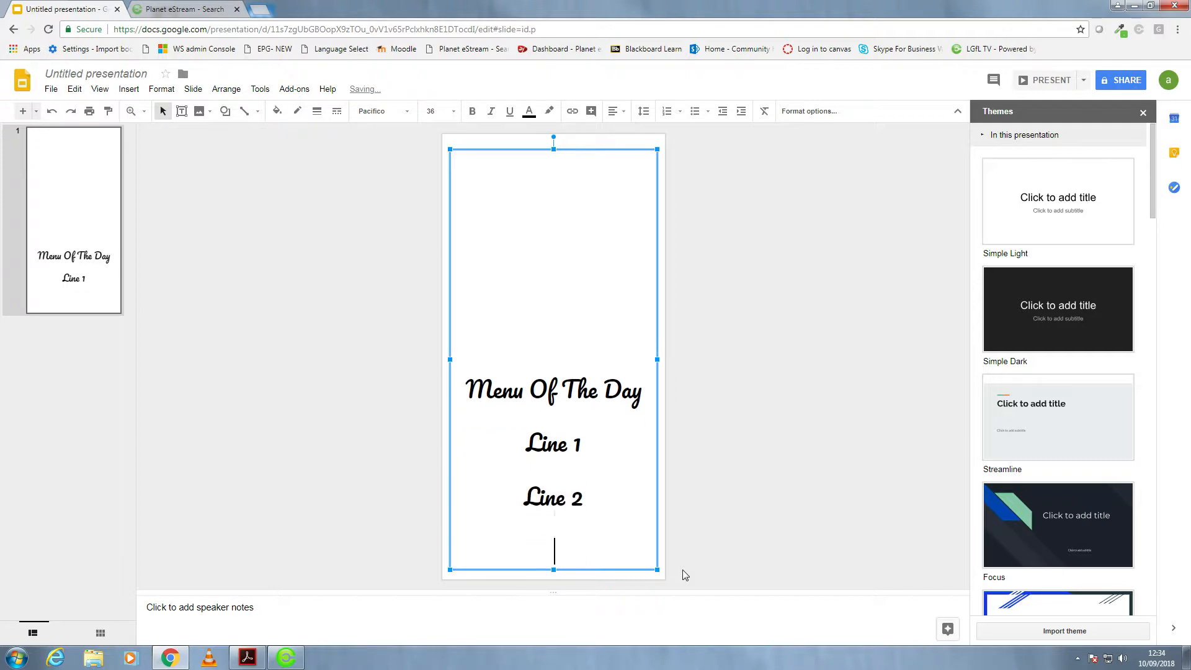
{"action": "type", "text": "Line 3"}
{"action": "key", "text": "Return"}
{"action": "type", "text": "Line 4"}
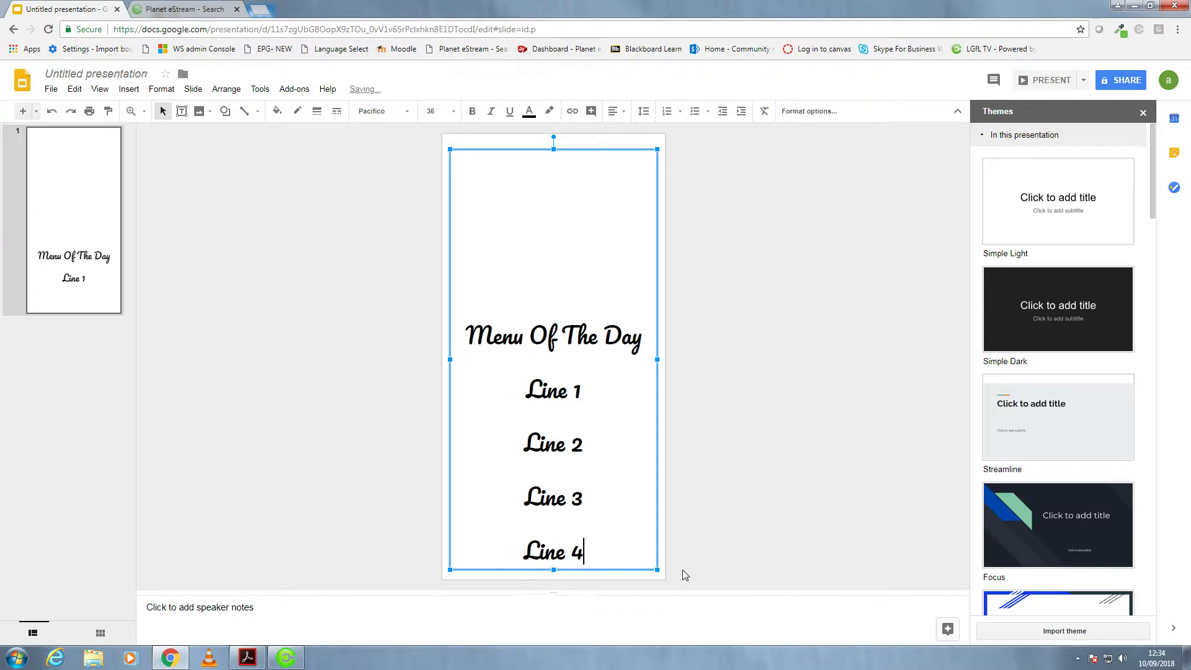
{"action": "key", "text": "Return"}
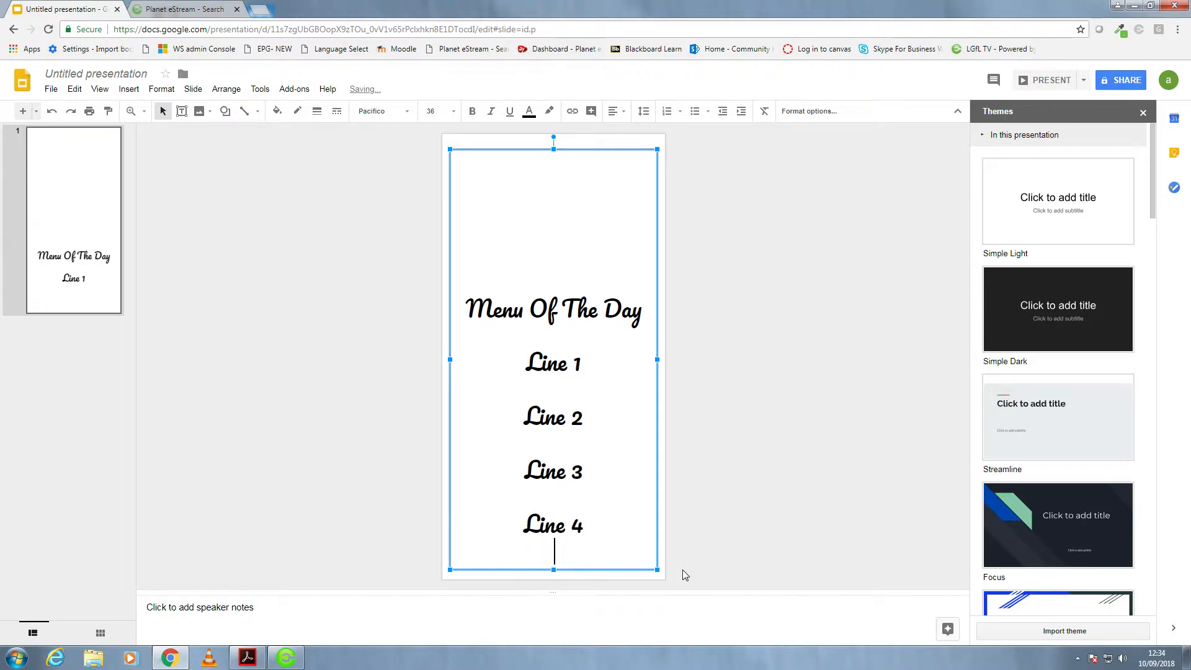
{"action": "type", "text": "Line 5"}
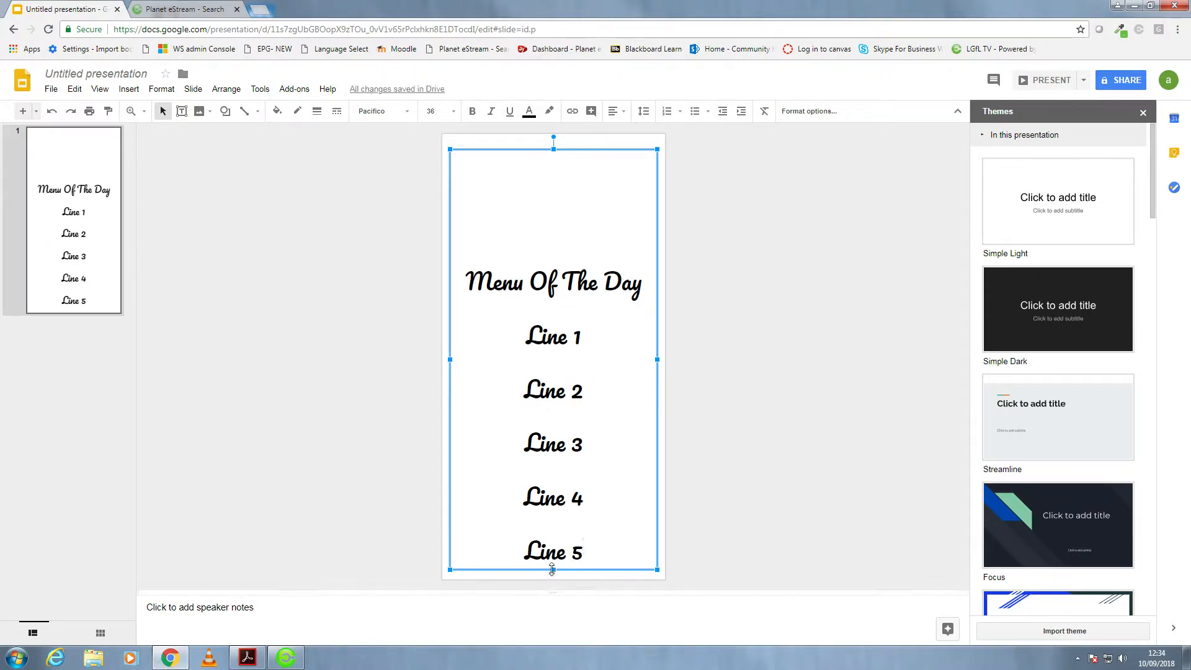
{"action": "left_click_drag", "start_coordinate": [553, 570], "coordinate": [554, 462]}
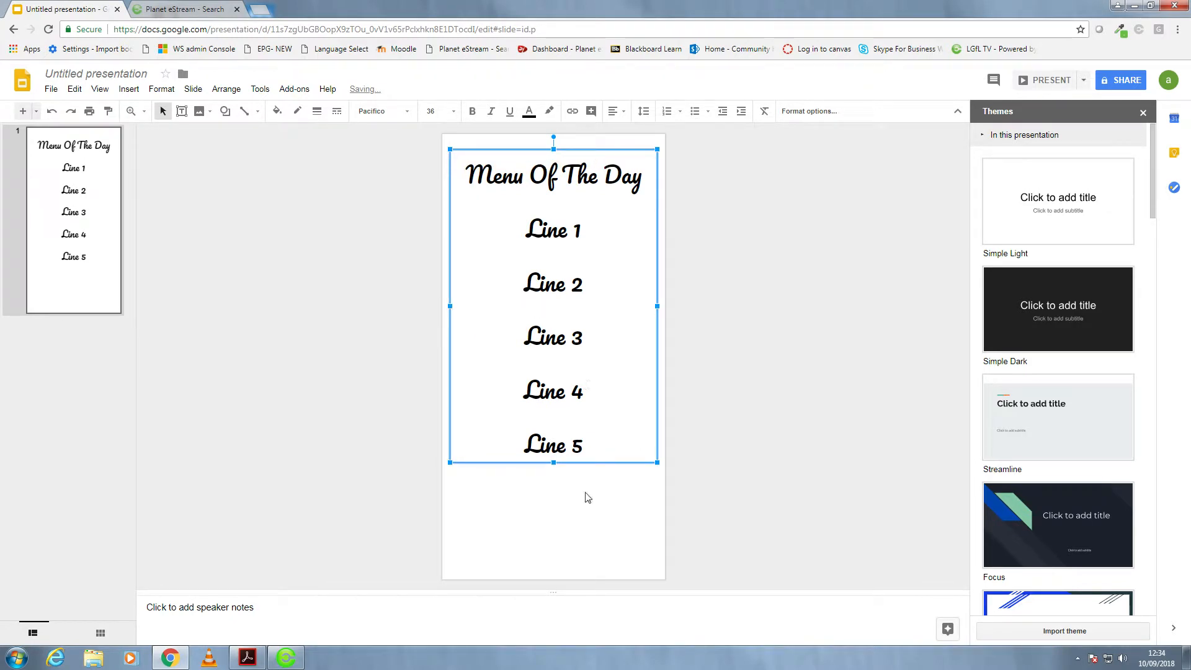
{"action": "left_click", "coordinate": [602, 512]}
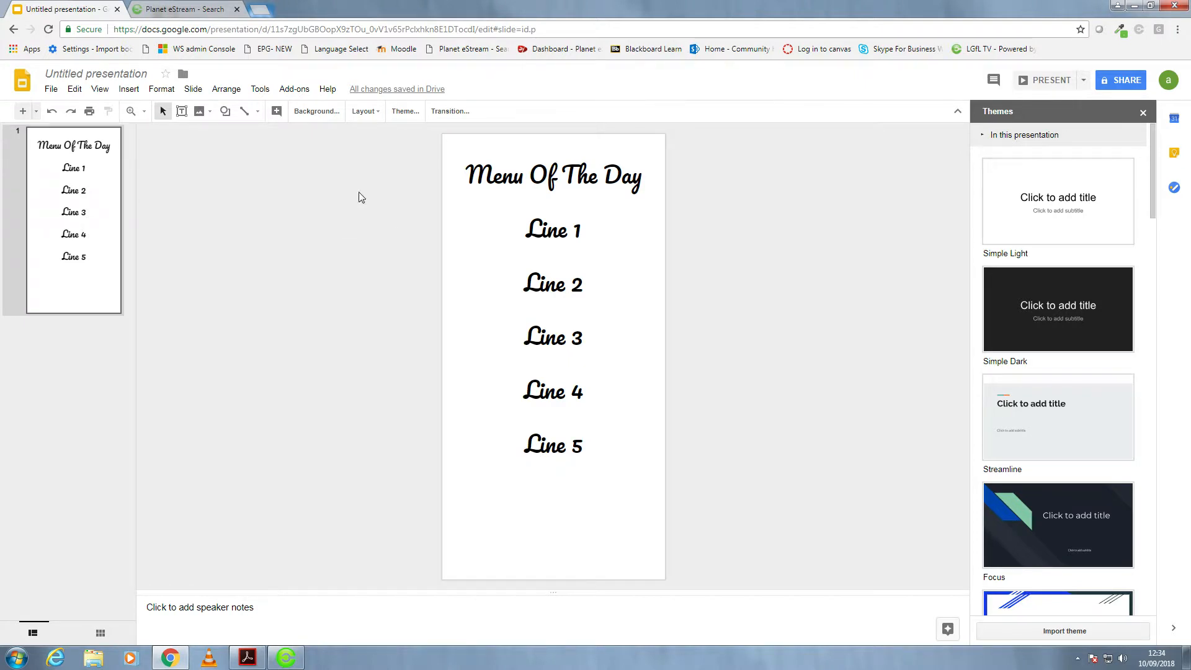
- Insert the red and yellow sunset photo from the Unsplash Photos add-on onto the slide
{"action": "left_click", "coordinate": [288, 91]}
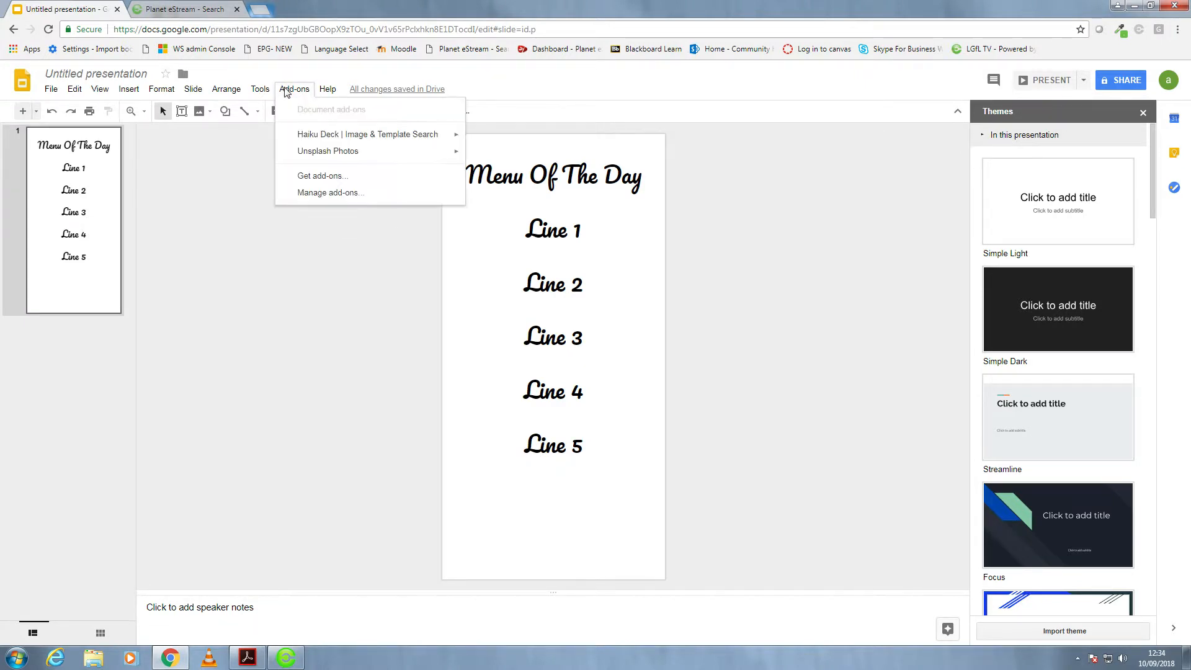
{"action": "mouse_move", "coordinate": [318, 152]}
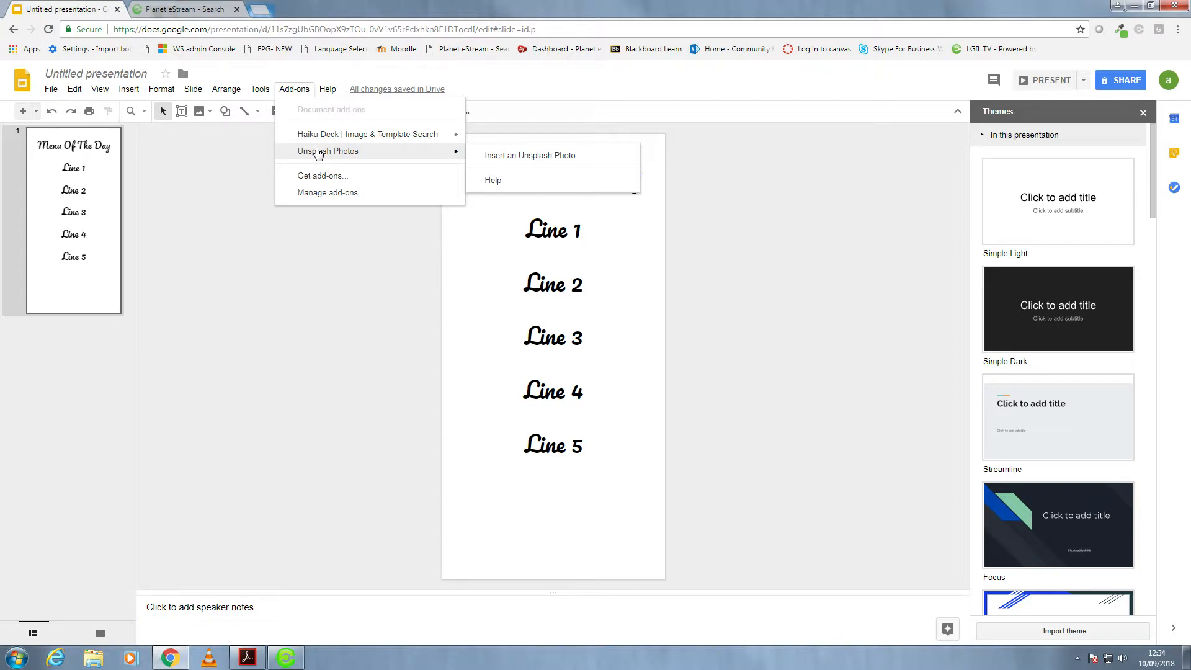
{"action": "left_click", "coordinate": [495, 160]}
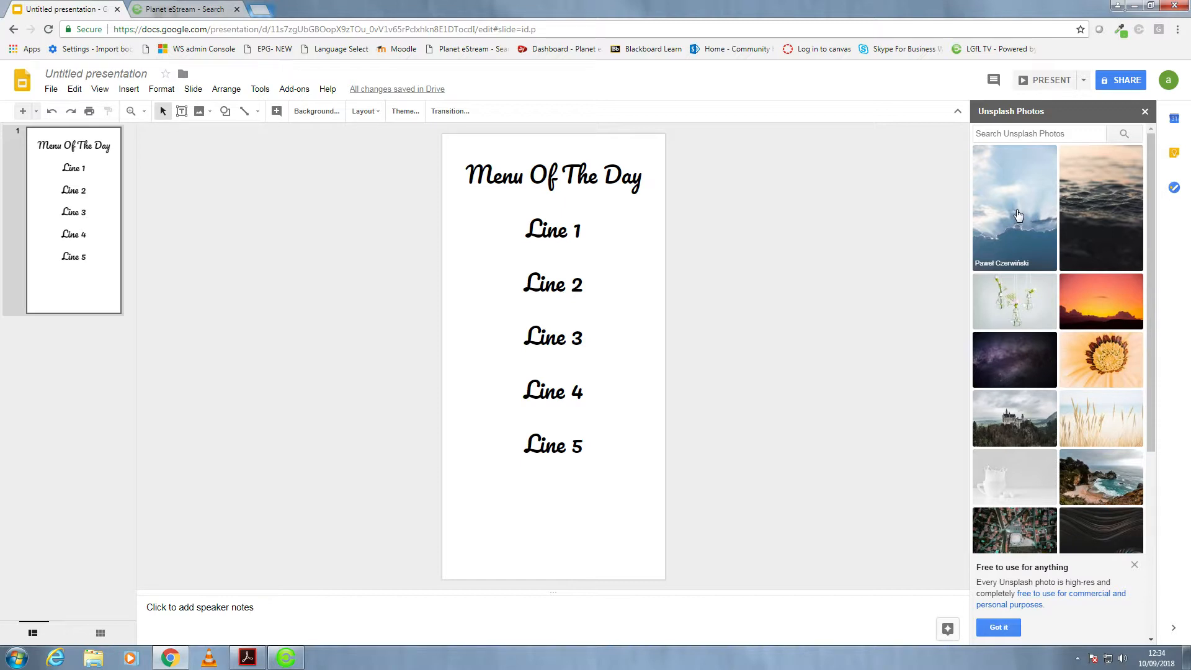
{"action": "left_click", "coordinate": [304, 91]}
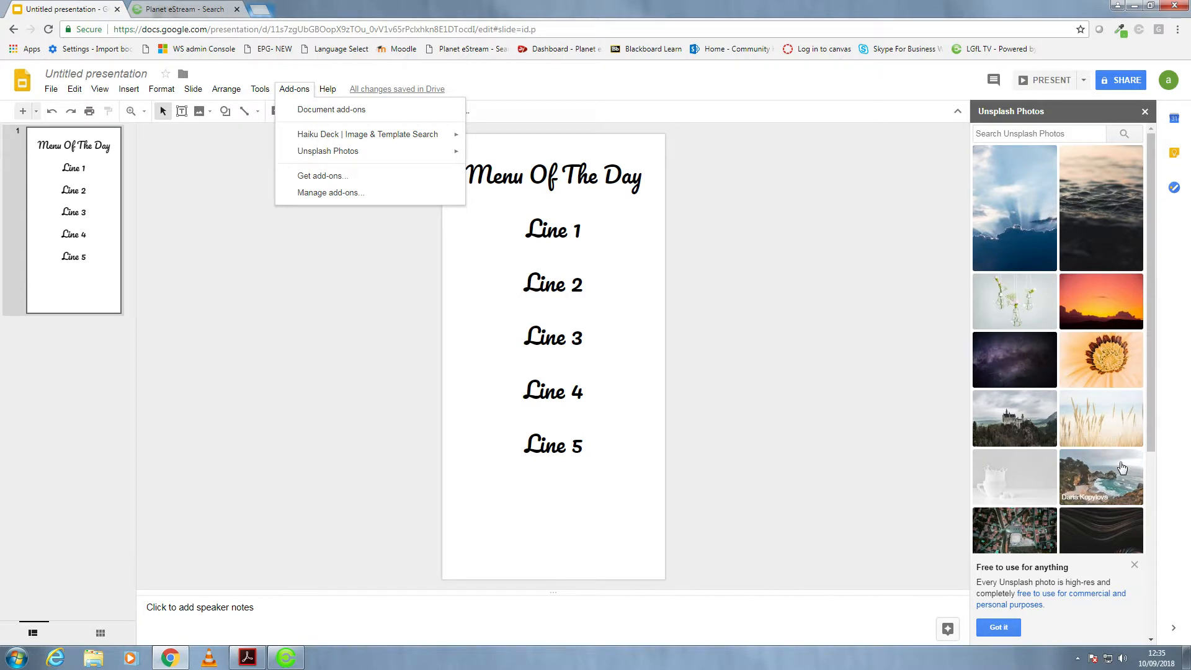
{"action": "left_click", "coordinate": [1103, 308]}
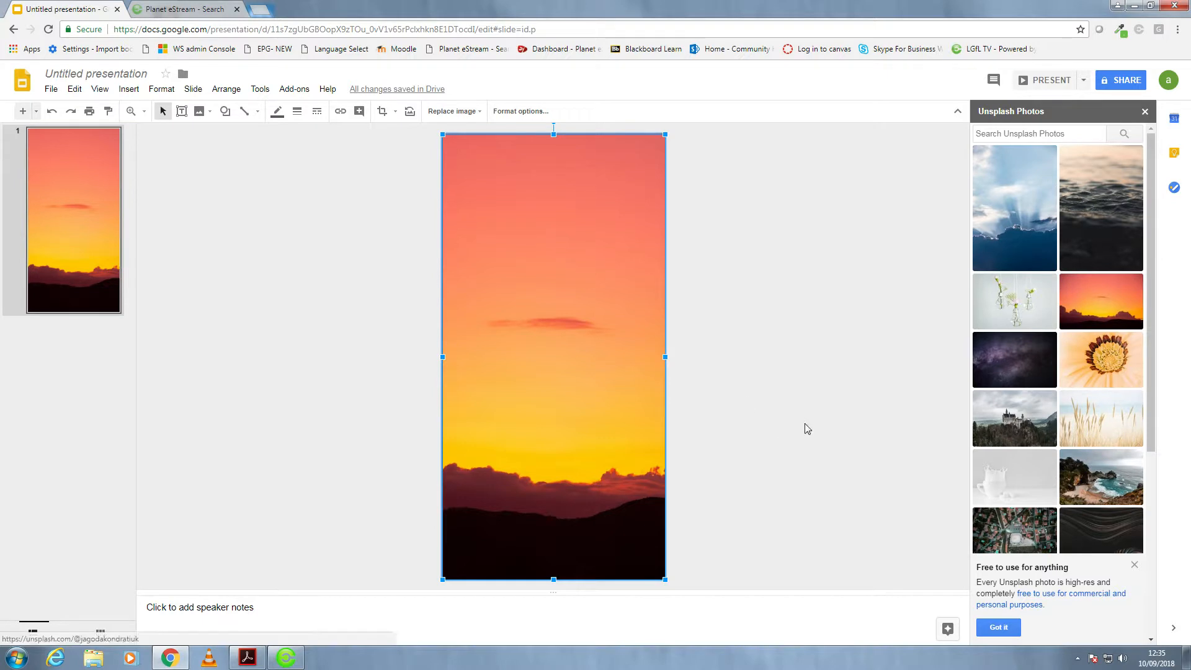
- Send the sunset photo backward so it sits behind the menu text
{"action": "right_click", "coordinate": [560, 284]}
{"action": "mouse_move", "coordinate": [614, 417]}
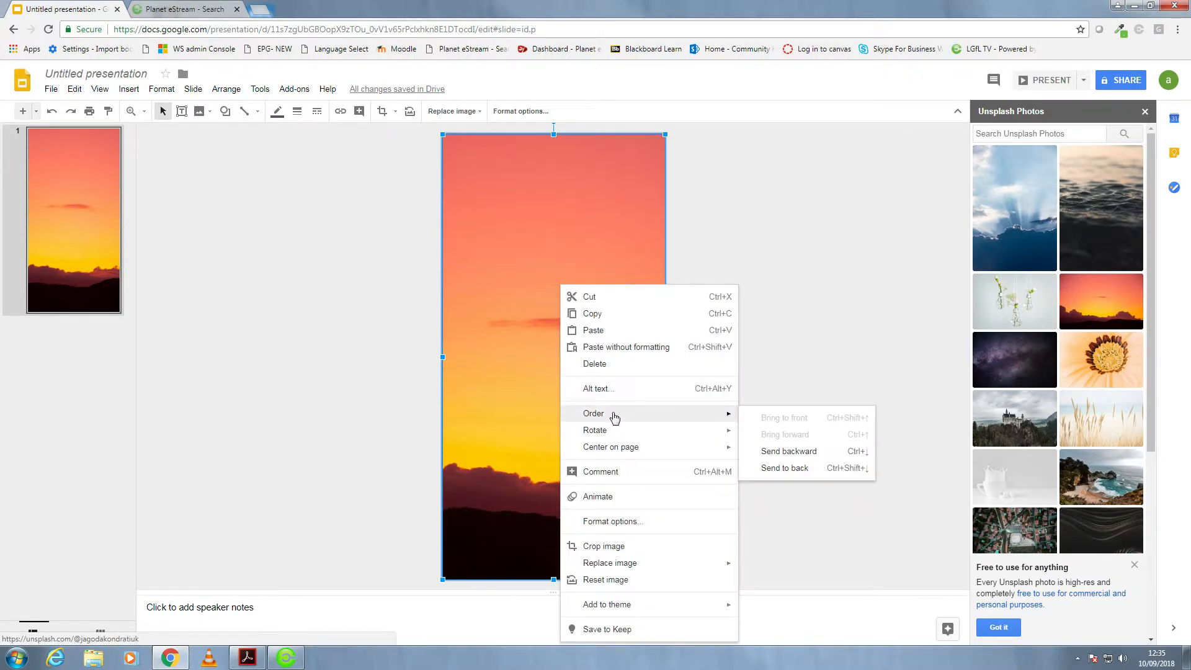
{"action": "left_click", "coordinate": [787, 452]}
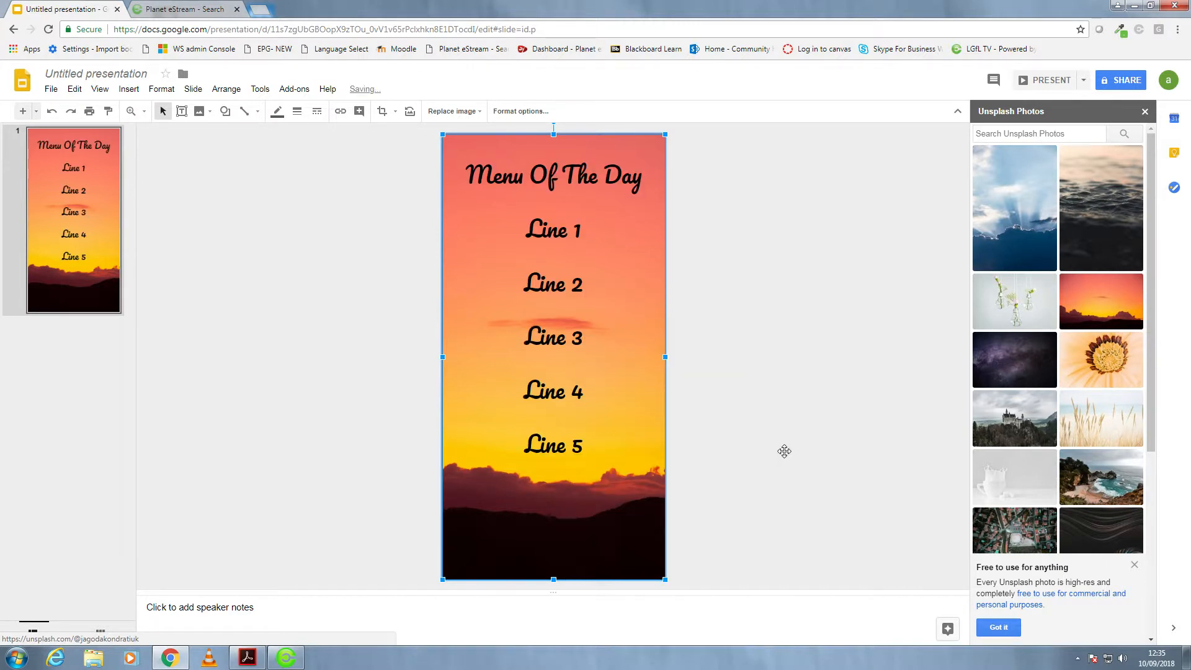
- Select all the menu text from the title to "Line 5" and apply a drop shadow to it
{"action": "left_click", "coordinate": [574, 444]}
{"action": "left_click_drag", "start_coordinate": [586, 447], "coordinate": [755, 151]}
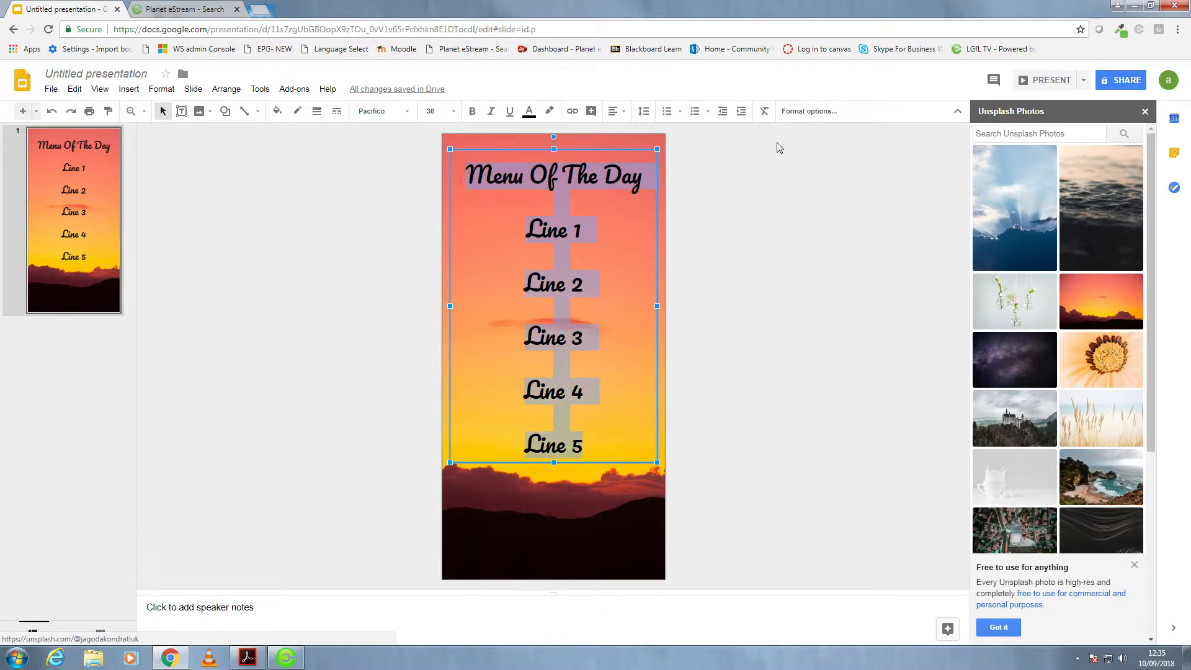
{"action": "left_click", "coordinate": [801, 113]}
{"action": "left_click", "coordinate": [1135, 216]}
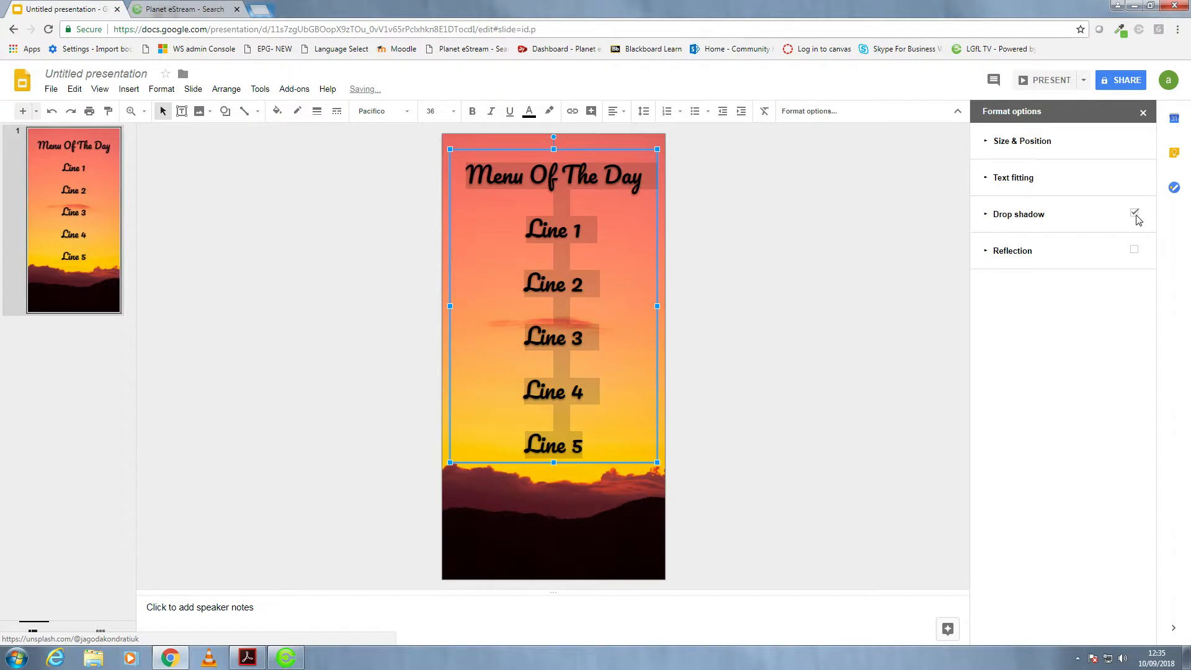
- Change the menu text's drop shadow colour to light grey and deselect the text box
{"action": "left_click", "coordinate": [986, 222]}
{"action": "left_click", "coordinate": [1134, 242]}
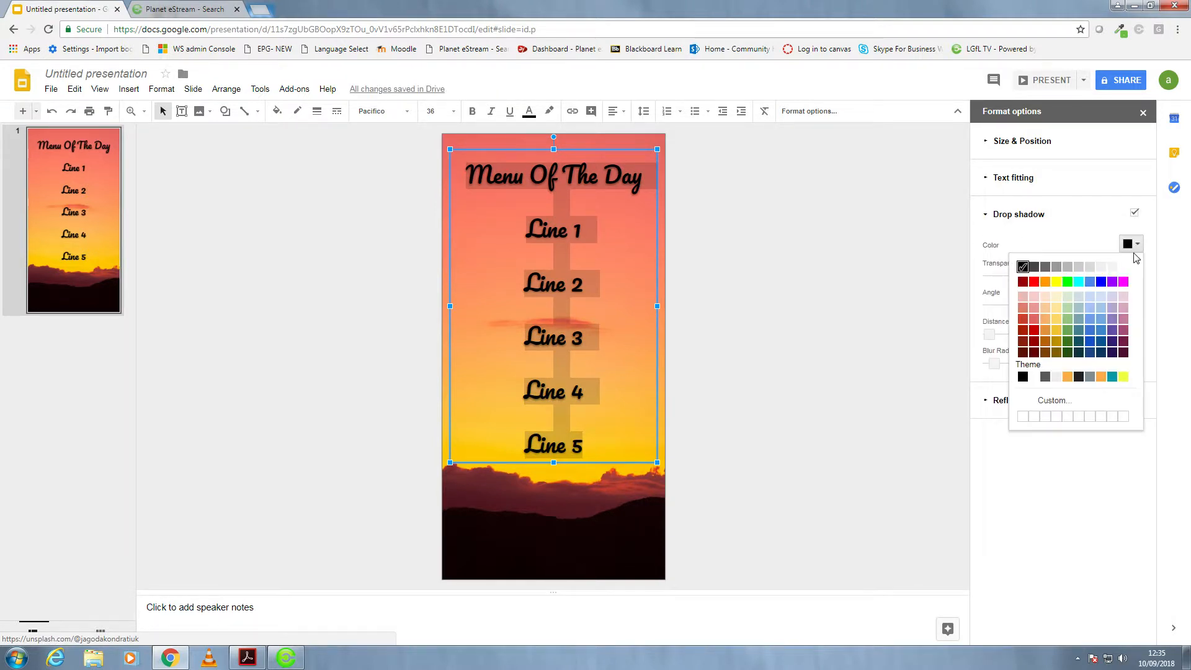
{"action": "left_click", "coordinate": [1087, 269]}
{"action": "left_click", "coordinate": [846, 270]}
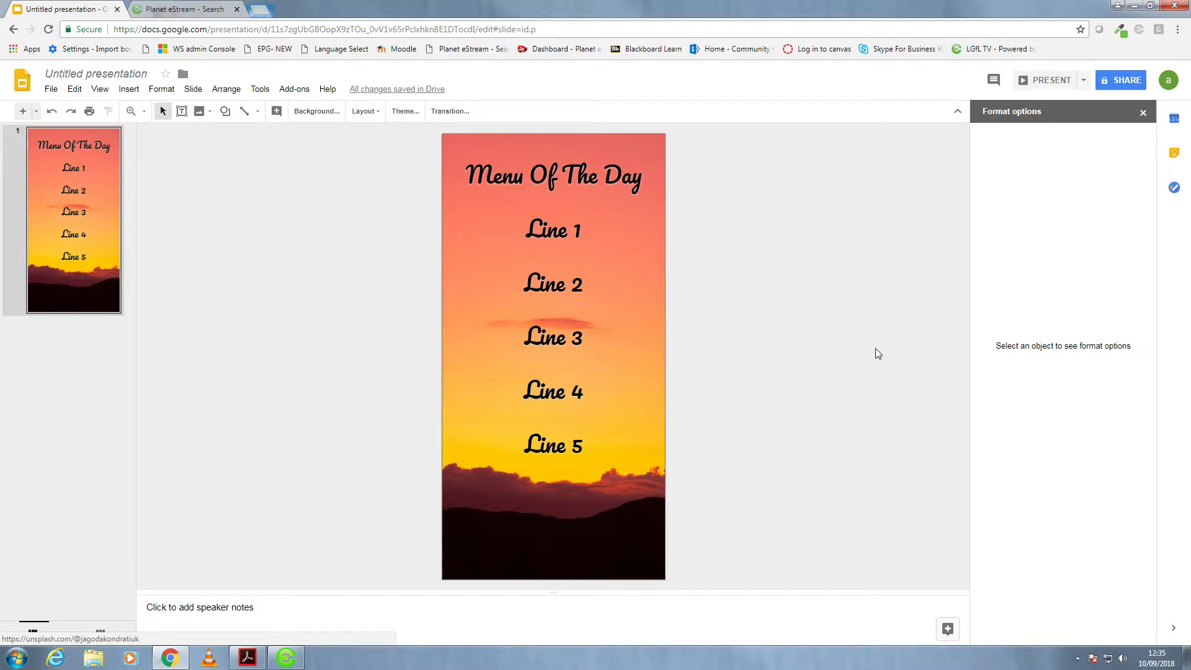
- Name the presentation "Daily Menu" through the sharing prompt, then close the sharing settings without adding anyone
{"action": "left_click", "coordinate": [1117, 87]}
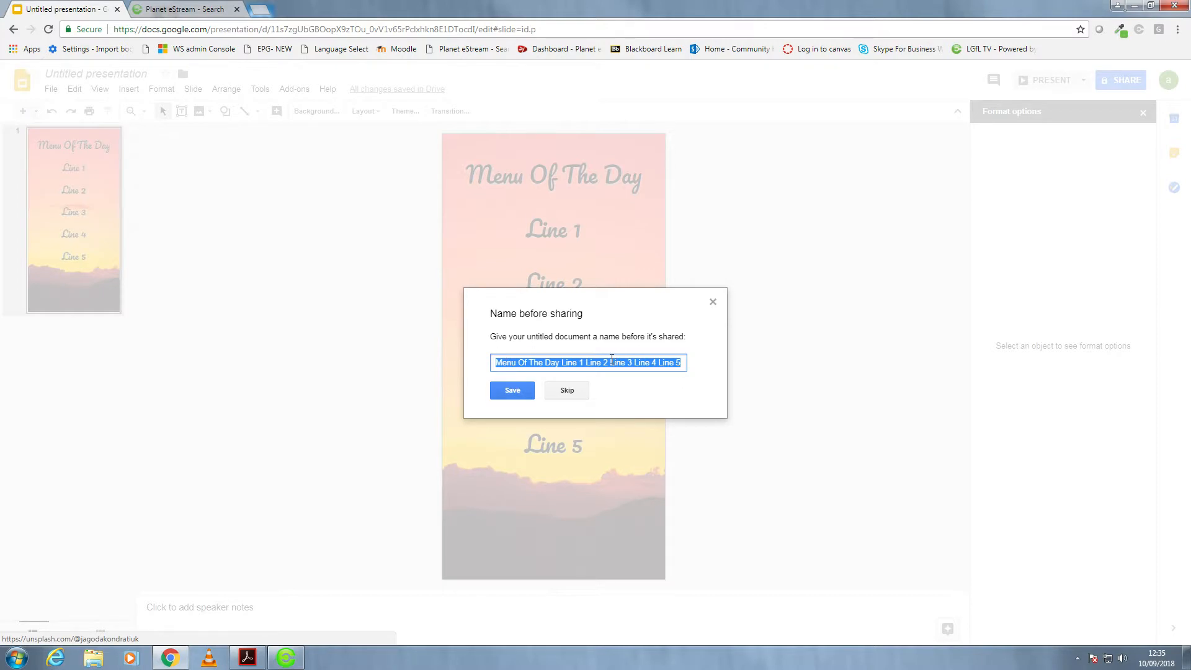
{"action": "type", "text": "Daily Menu"}
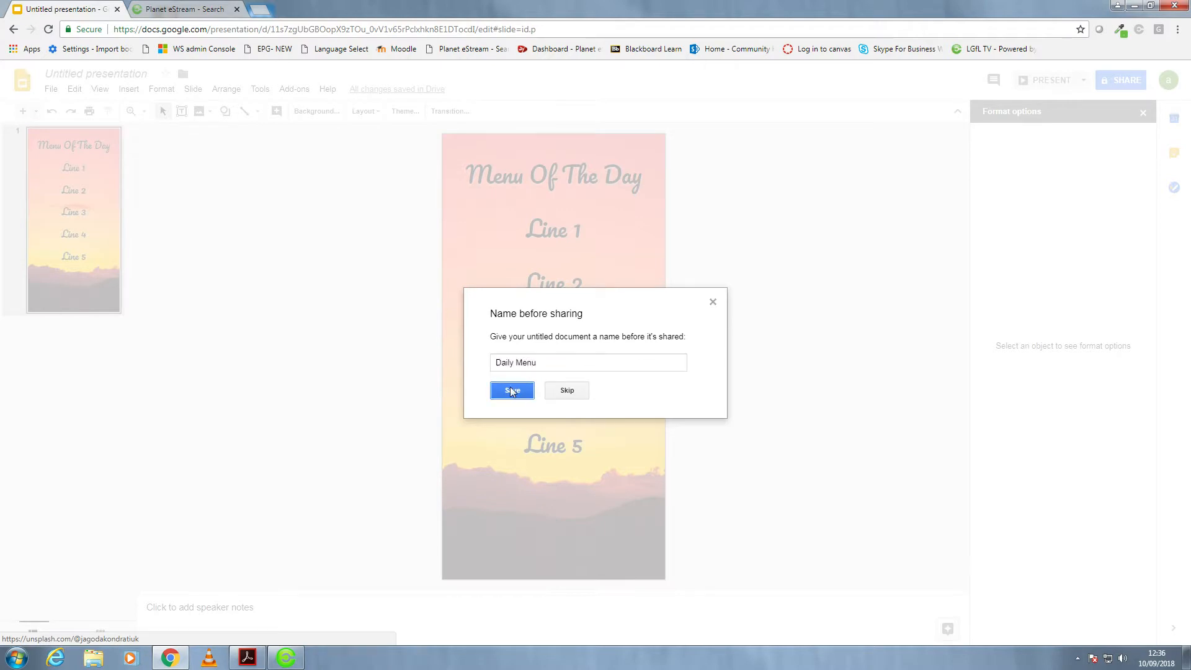
{"action": "left_click", "coordinate": [511, 388]}
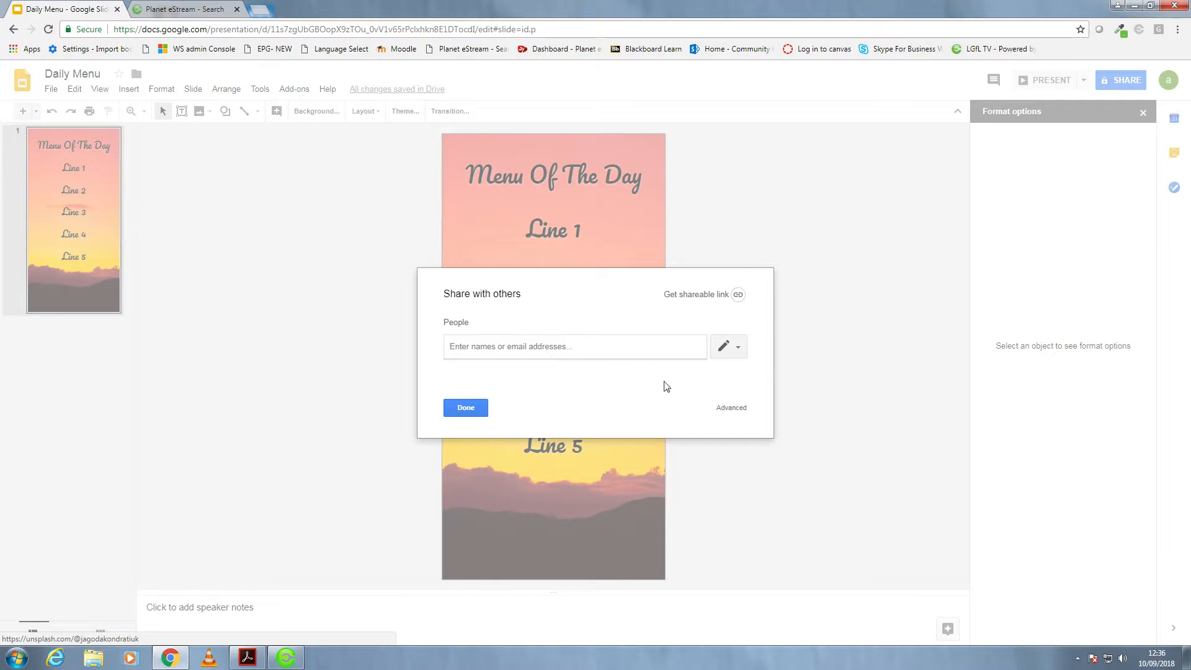
{"action": "left_click", "coordinate": [460, 410]}
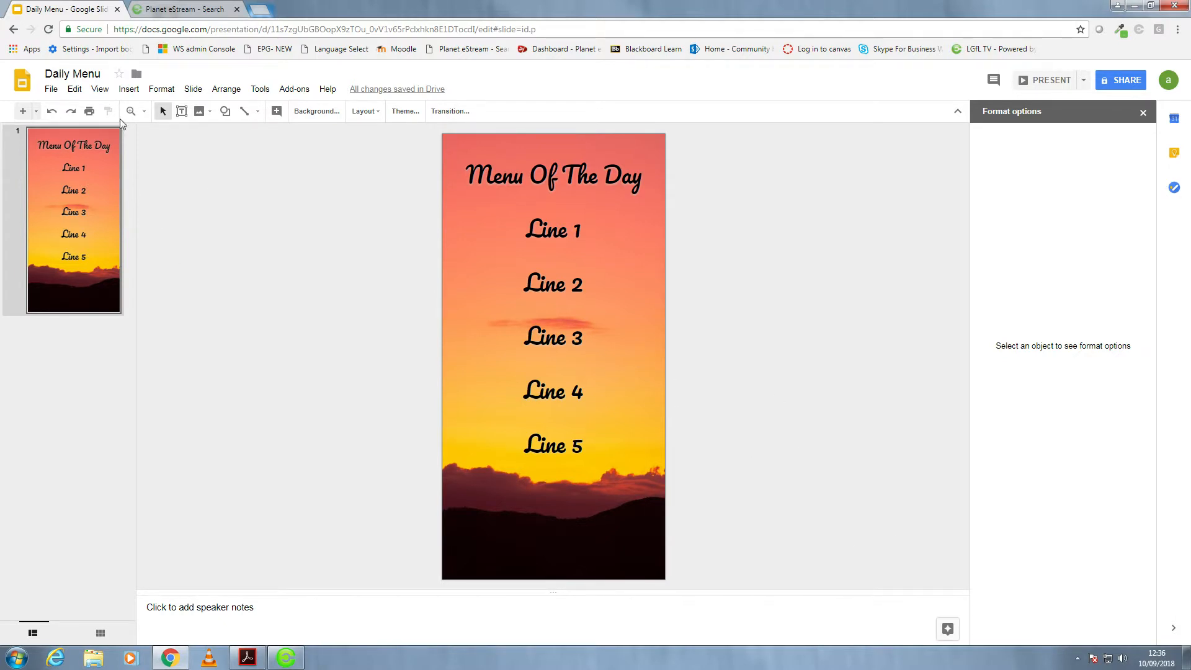
- Publish the presentation to the web as an embed with Medium (480x989) slide size and 3-second auto-advance
{"action": "left_click", "coordinate": [51, 89]}
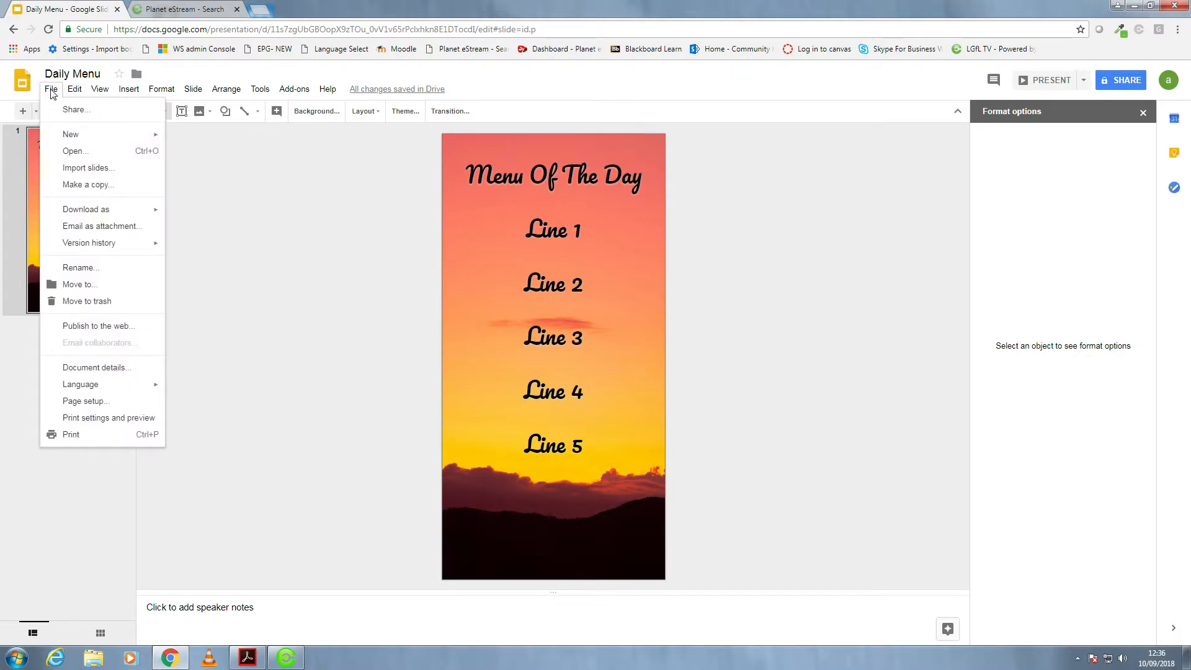
{"action": "left_click", "coordinate": [96, 327]}
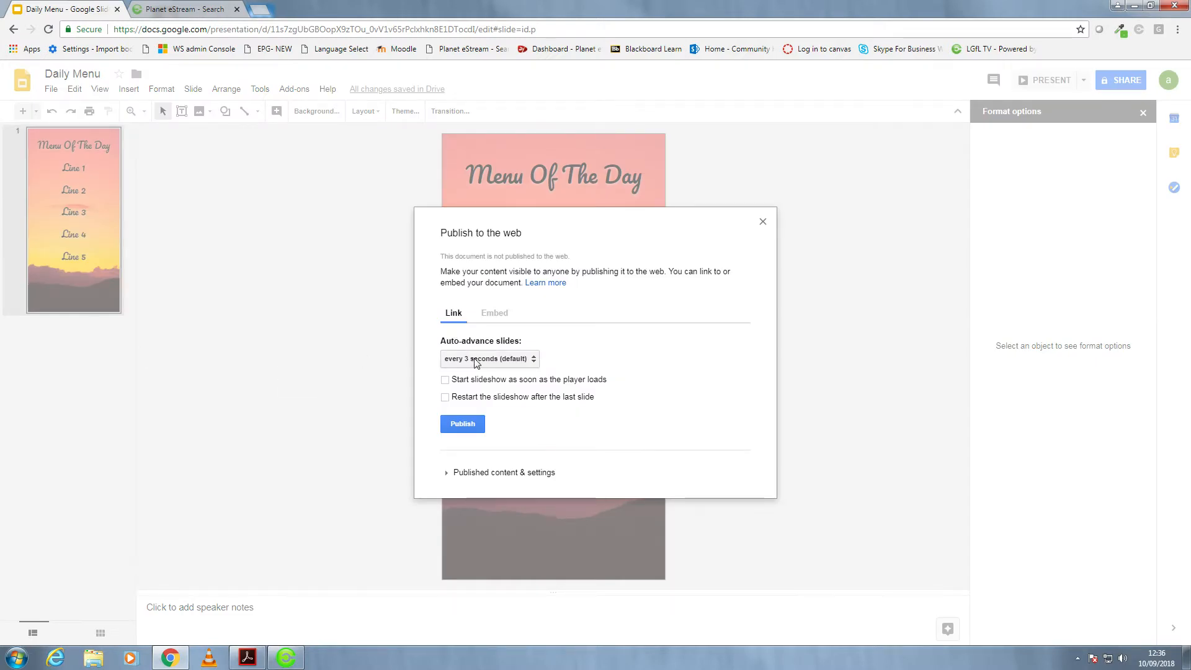
{"action": "left_click", "coordinate": [493, 317]}
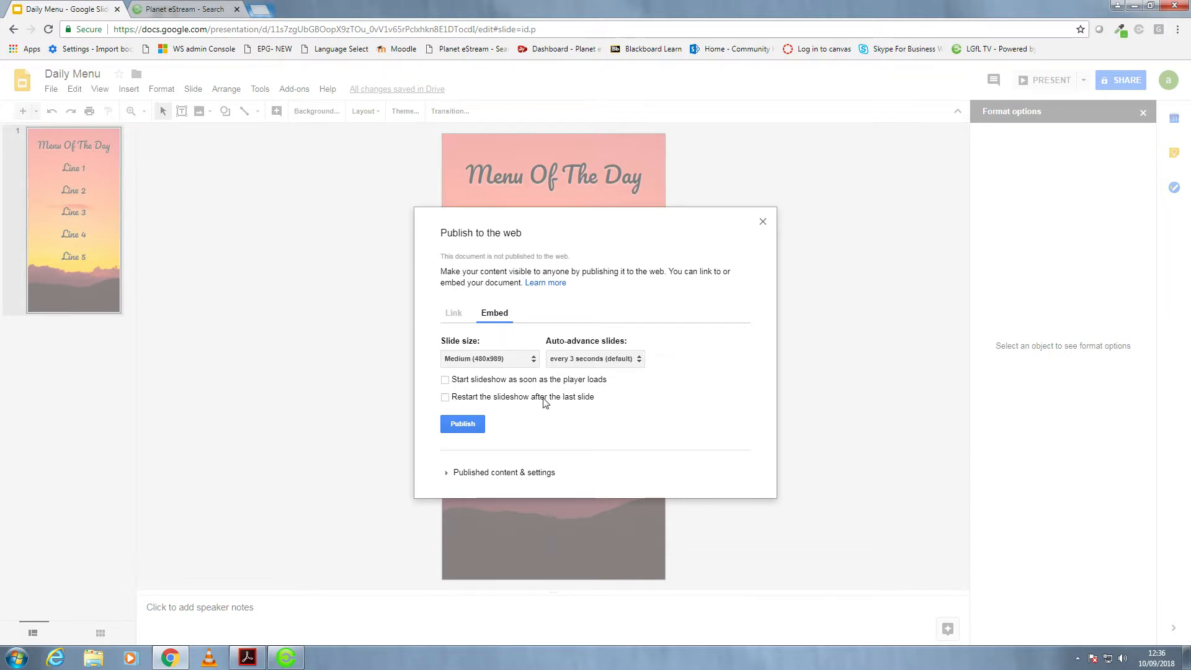
{"action": "left_click", "coordinate": [464, 424]}
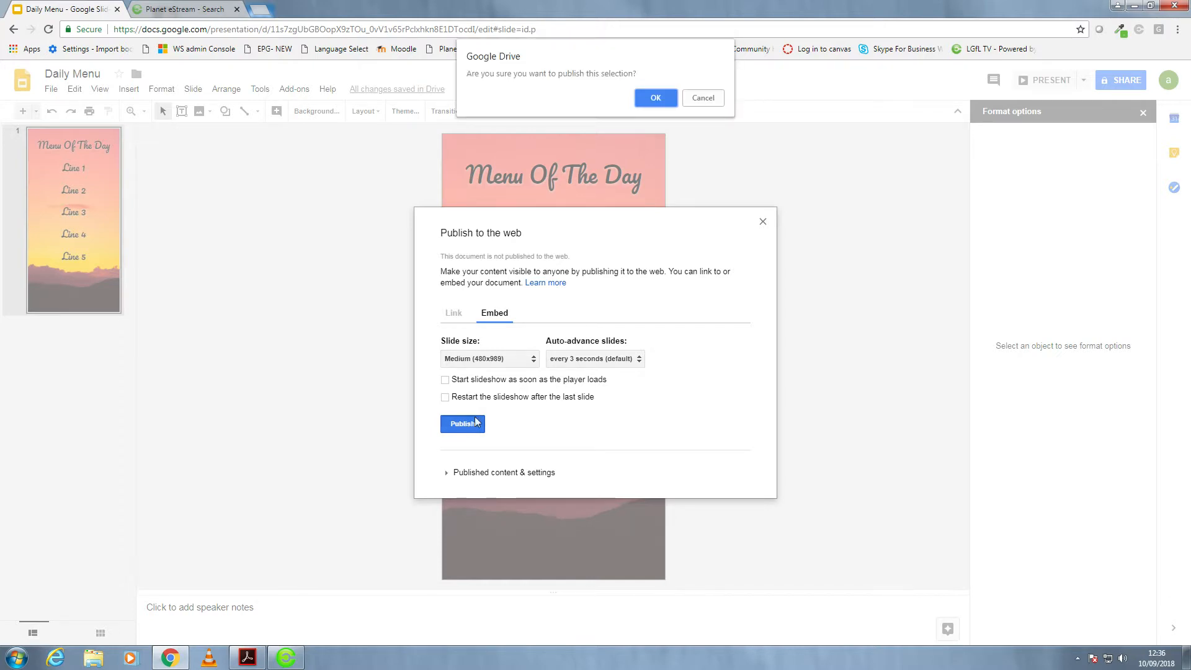
{"action": "left_click", "coordinate": [656, 89]}
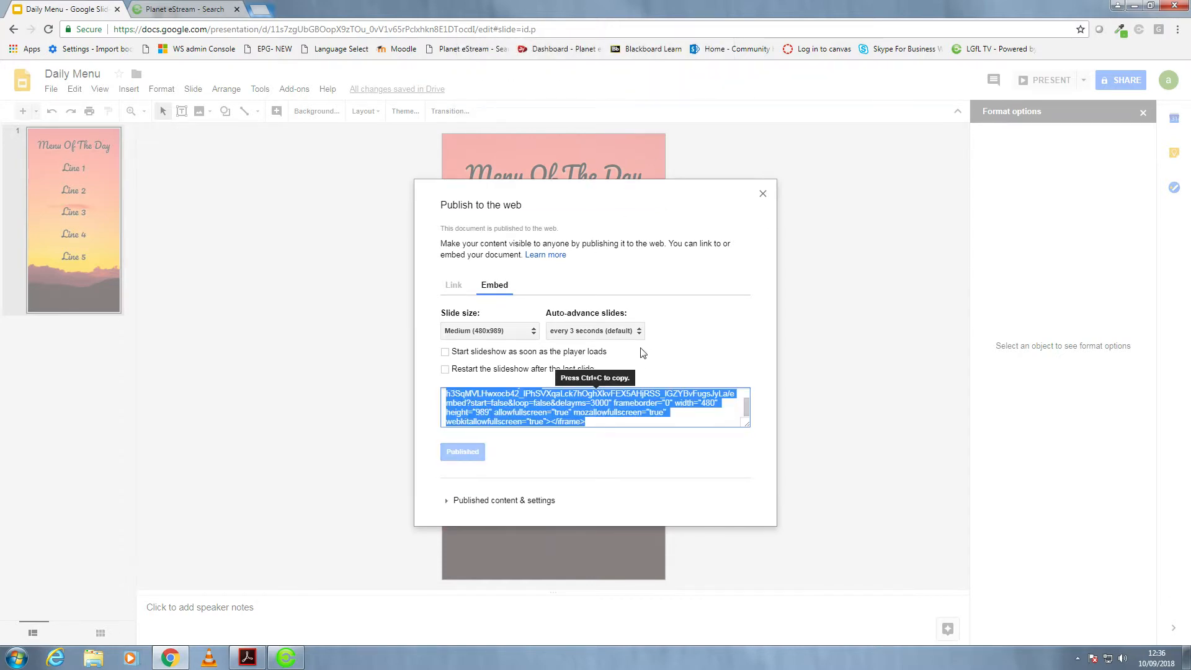
- Copy the published presentation's embed code and close the publishing dialog
{"action": "right_click", "coordinate": [533, 398]}
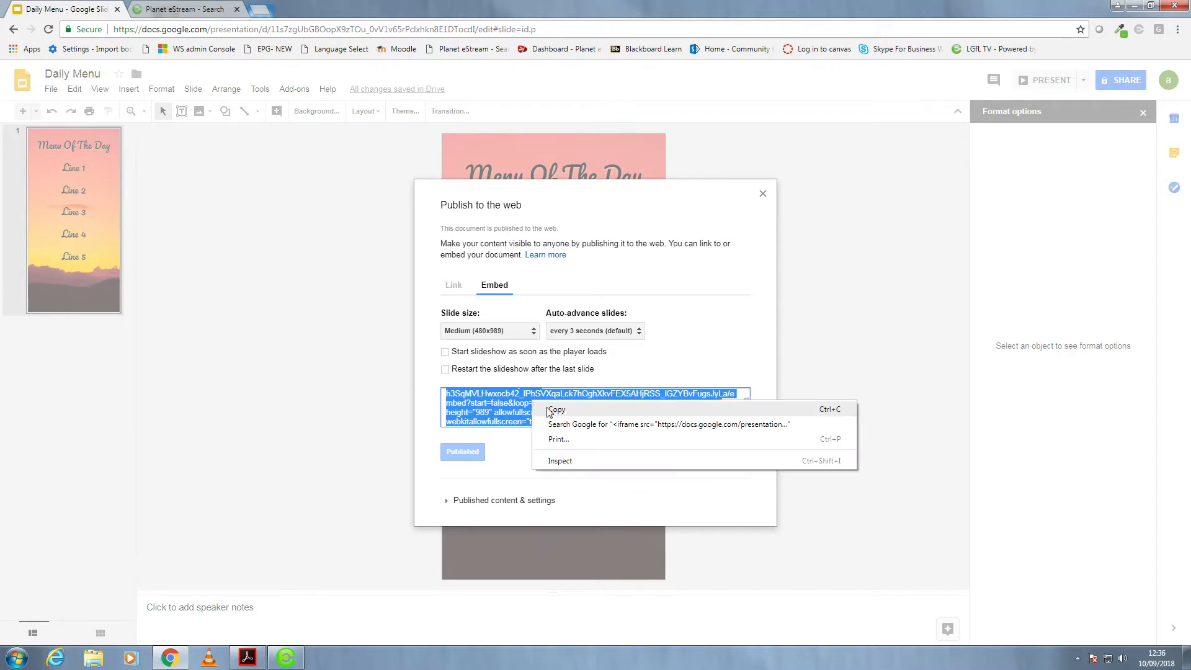
{"action": "left_click", "coordinate": [547, 407]}
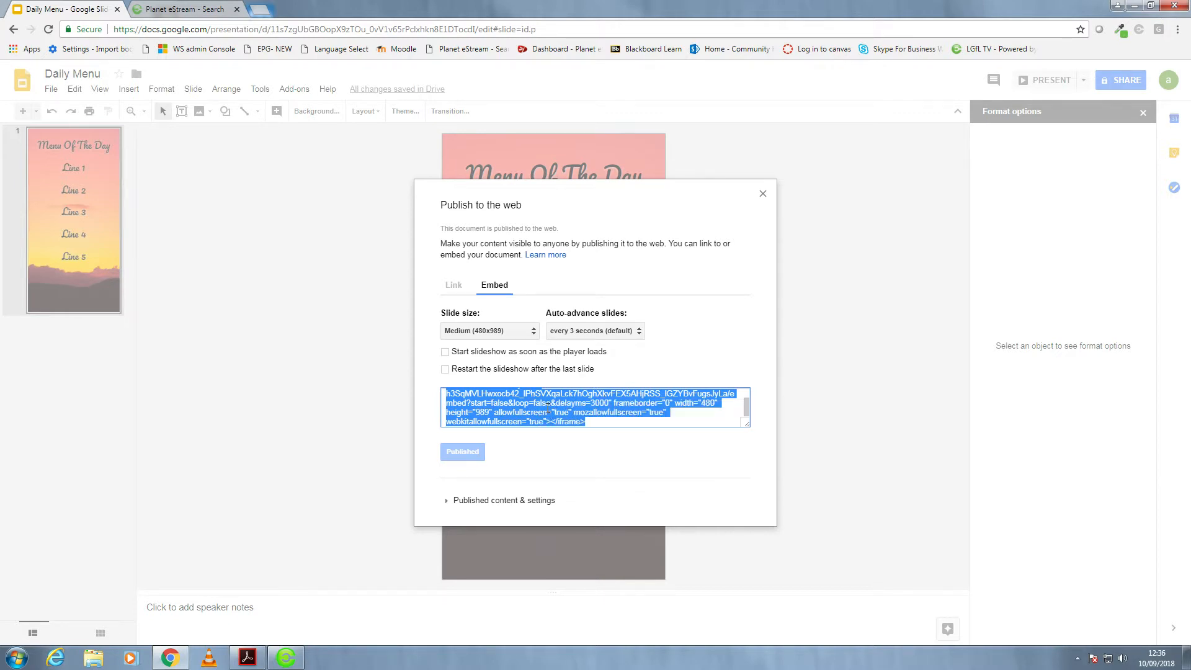
{"action": "left_click", "coordinate": [838, 421]}
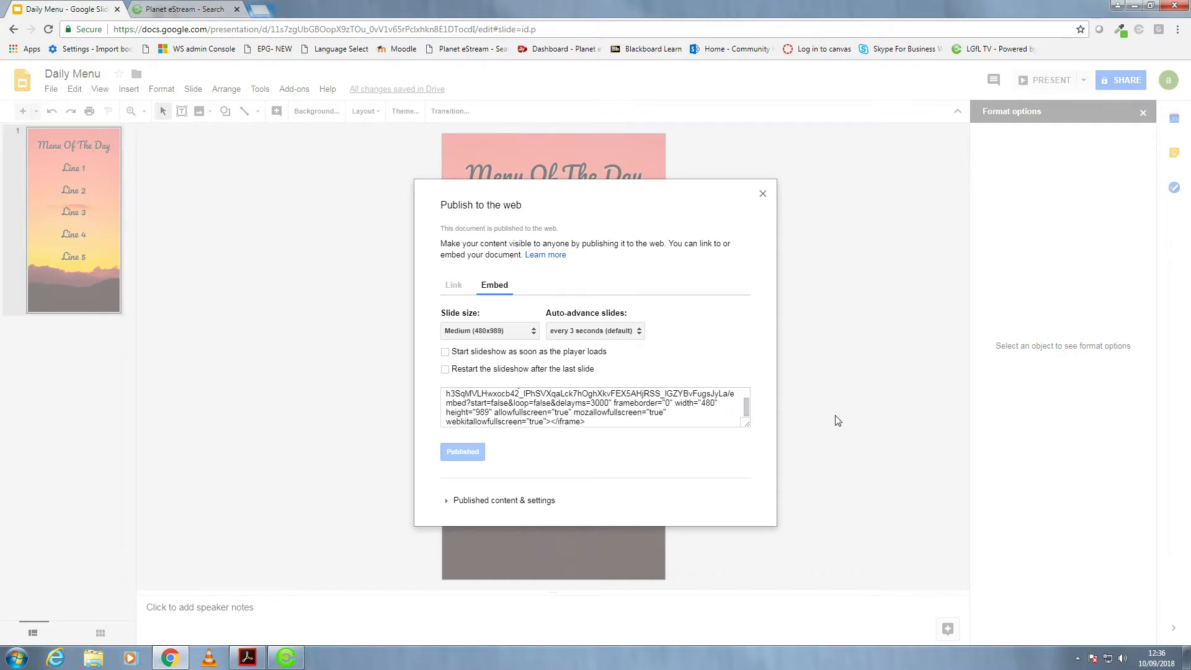
{"action": "left_click", "coordinate": [764, 194]}
- Switch to Planet eStream, dismiss the Connect requests notification and open the Planet eSign Screen Designer
{"action": "left_click", "coordinate": [198, 7]}
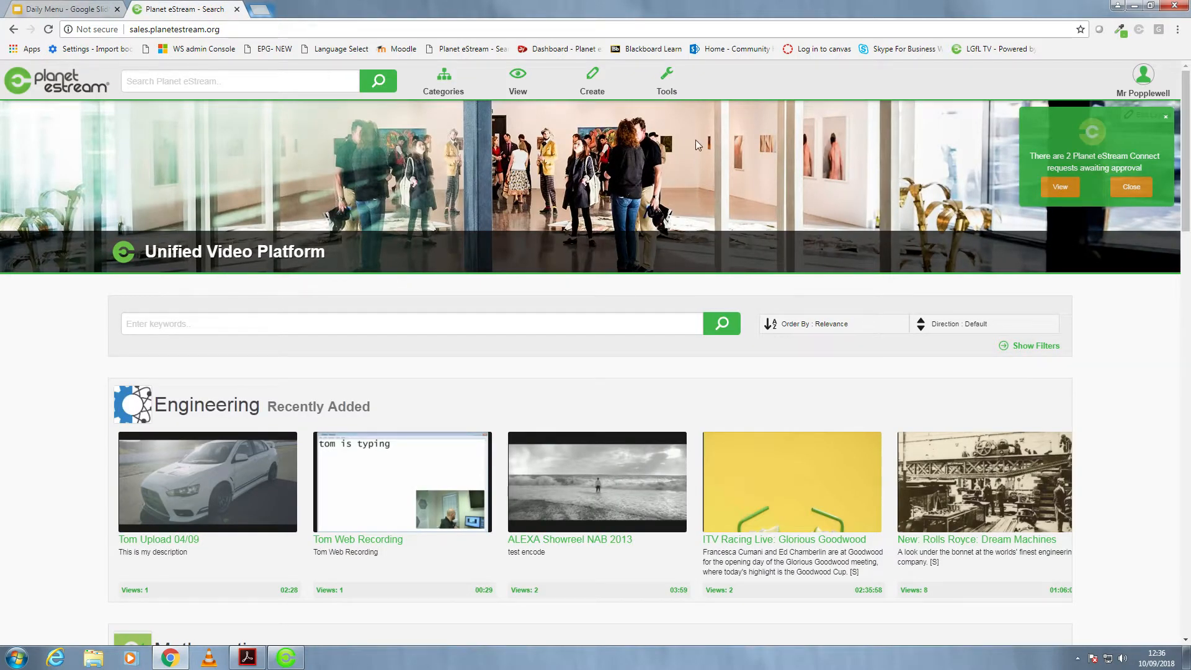
{"action": "left_click", "coordinate": [1166, 116]}
{"action": "mouse_move", "coordinate": [599, 67]}
{"action": "mouse_move", "coordinate": [667, 80]}
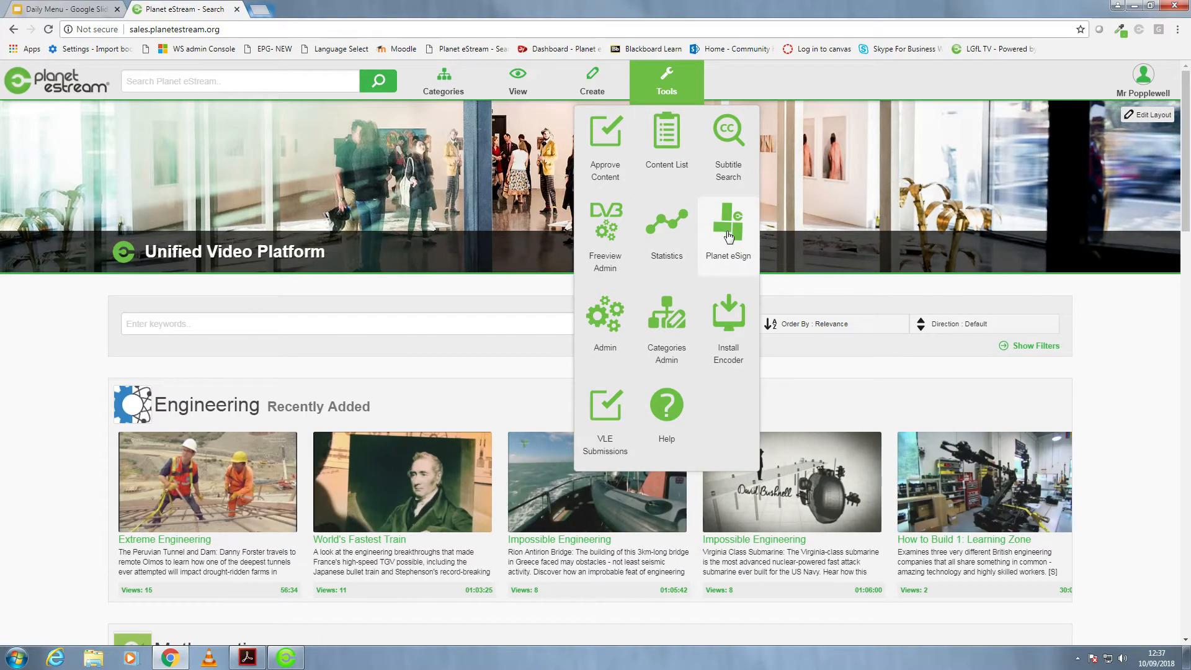
{"action": "left_click", "coordinate": [729, 237]}
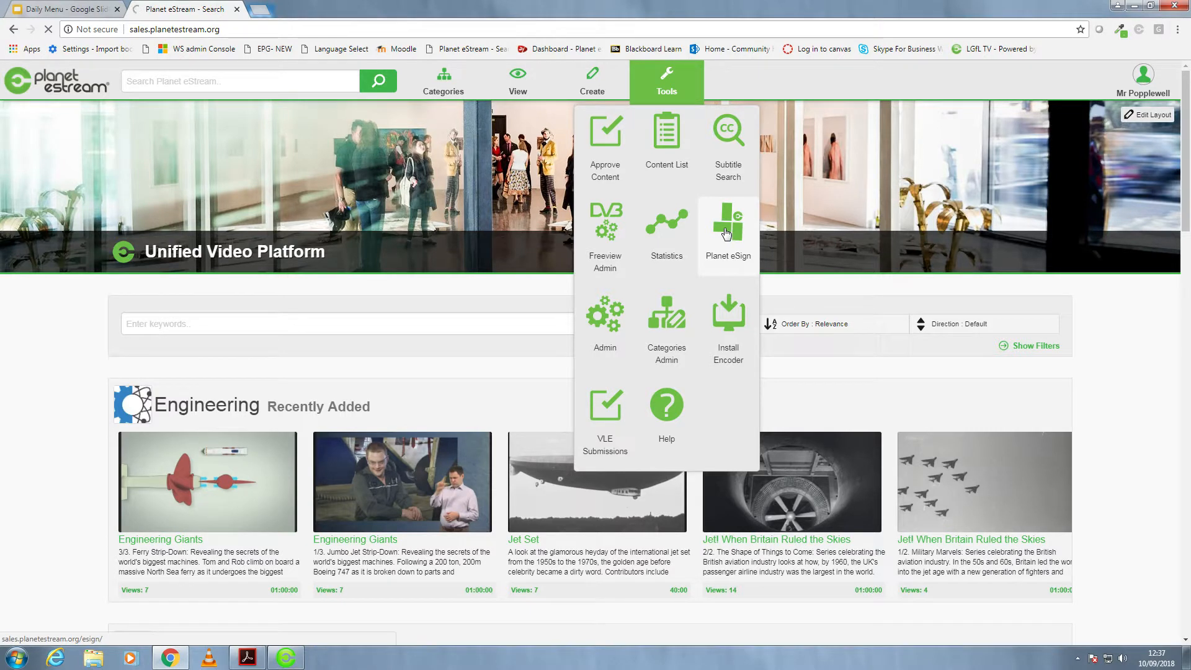
{"action": "left_click", "coordinate": [727, 232]}
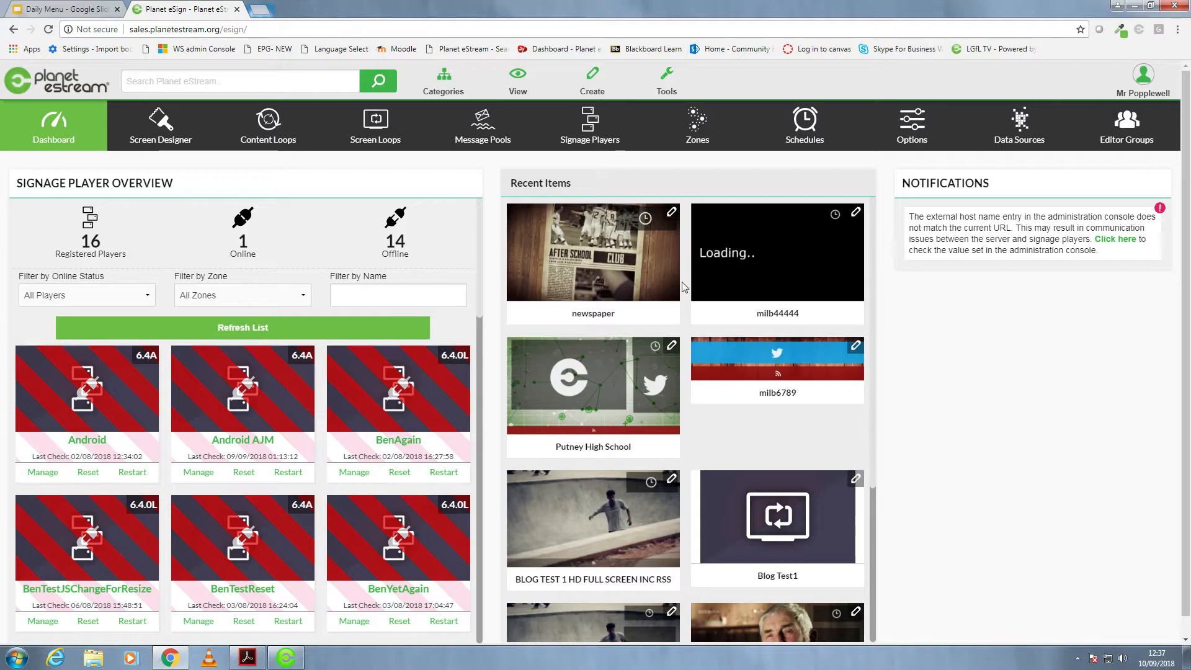
{"action": "left_click", "coordinate": [75, 8]}
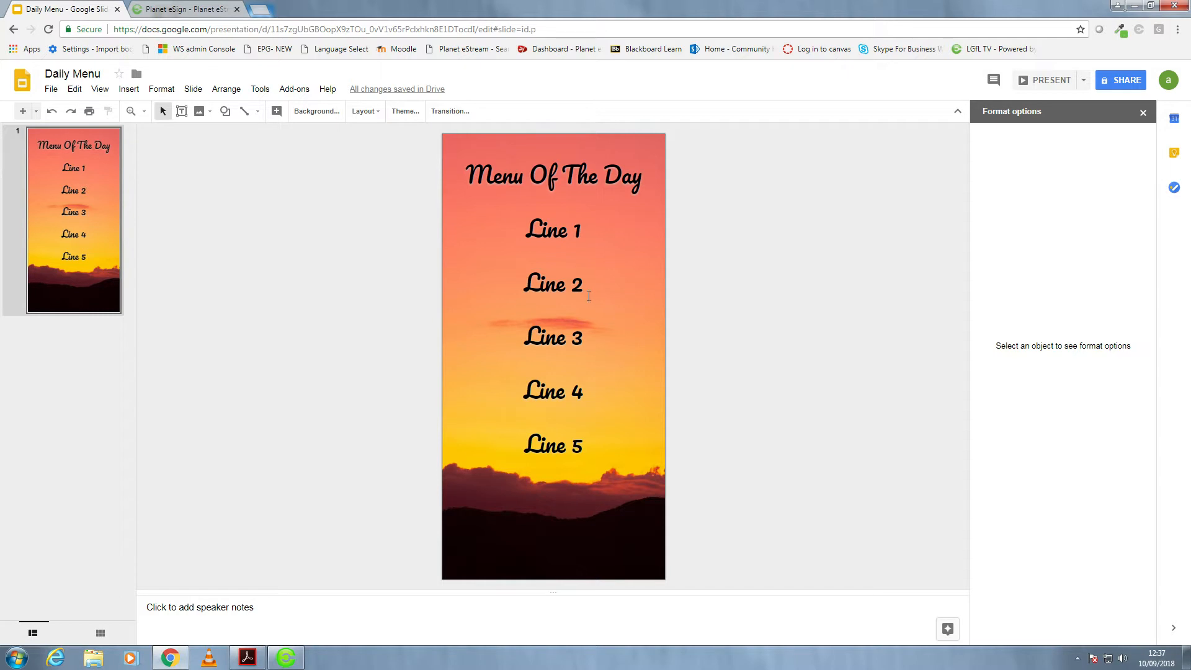
{"action": "left_click", "coordinate": [220, 8]}
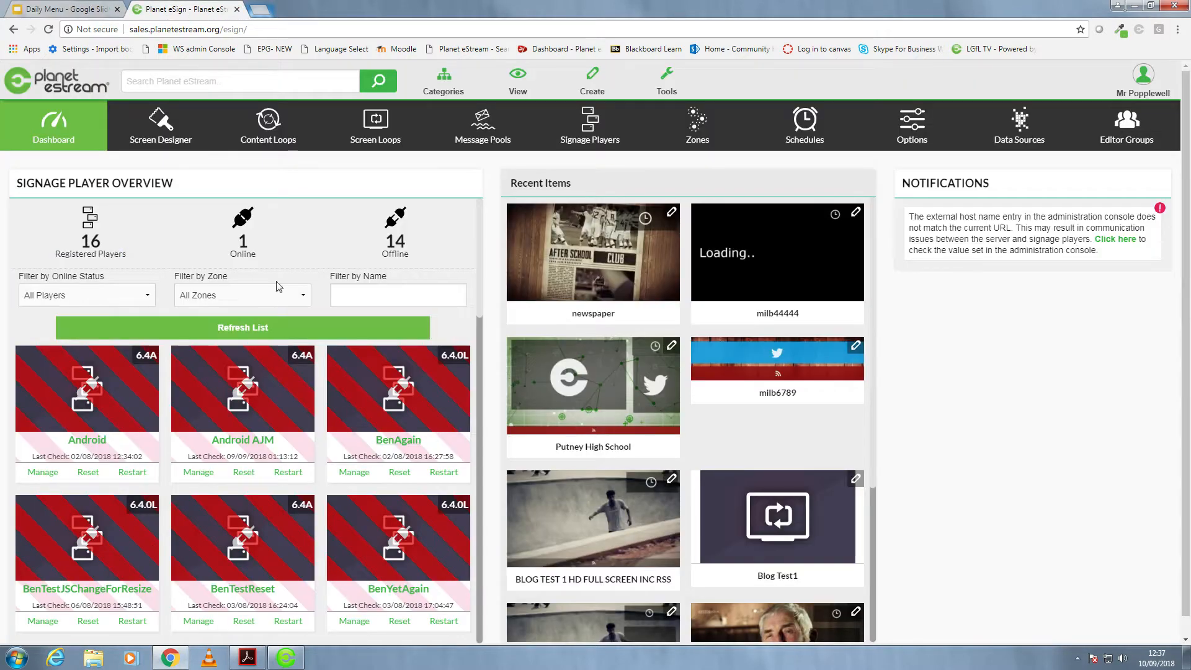
{"action": "left_click", "coordinate": [160, 134]}
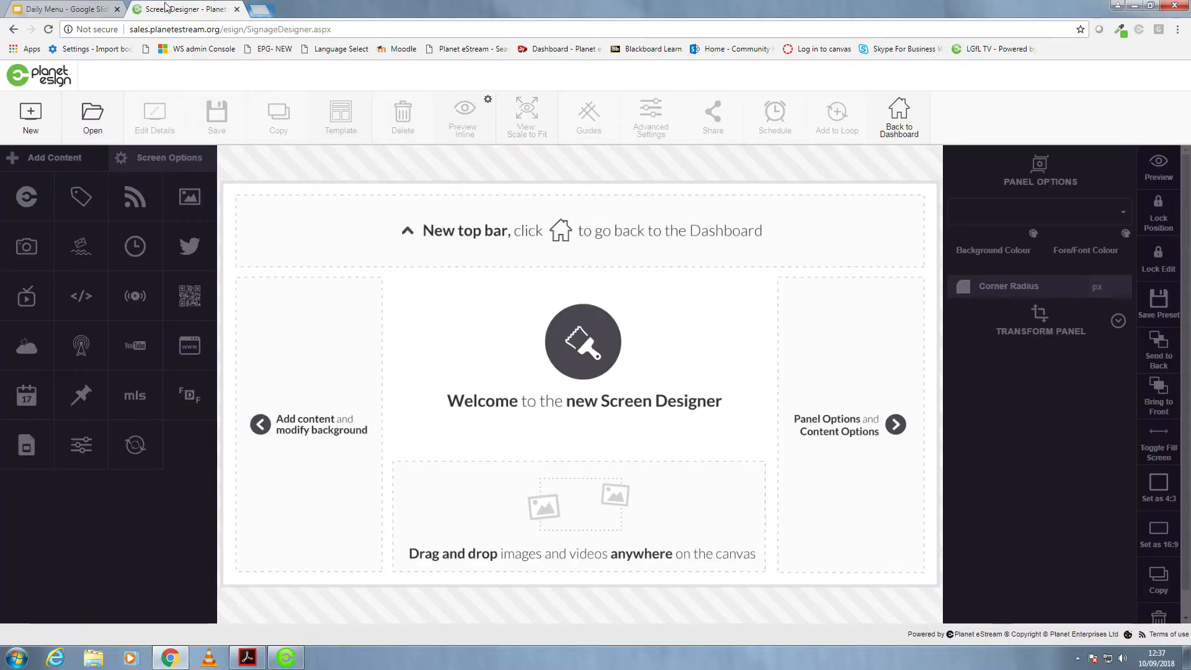
- Create a new screen design named "MENU33" in the Geography group
{"action": "left_click", "coordinate": [138, 33]}
{"action": "left_click", "coordinate": [137, 33]}
{"action": "left_click", "coordinate": [41, 121]}
{"action": "left_click", "coordinate": [481, 335]}
{"action": "type", "text": "M"}
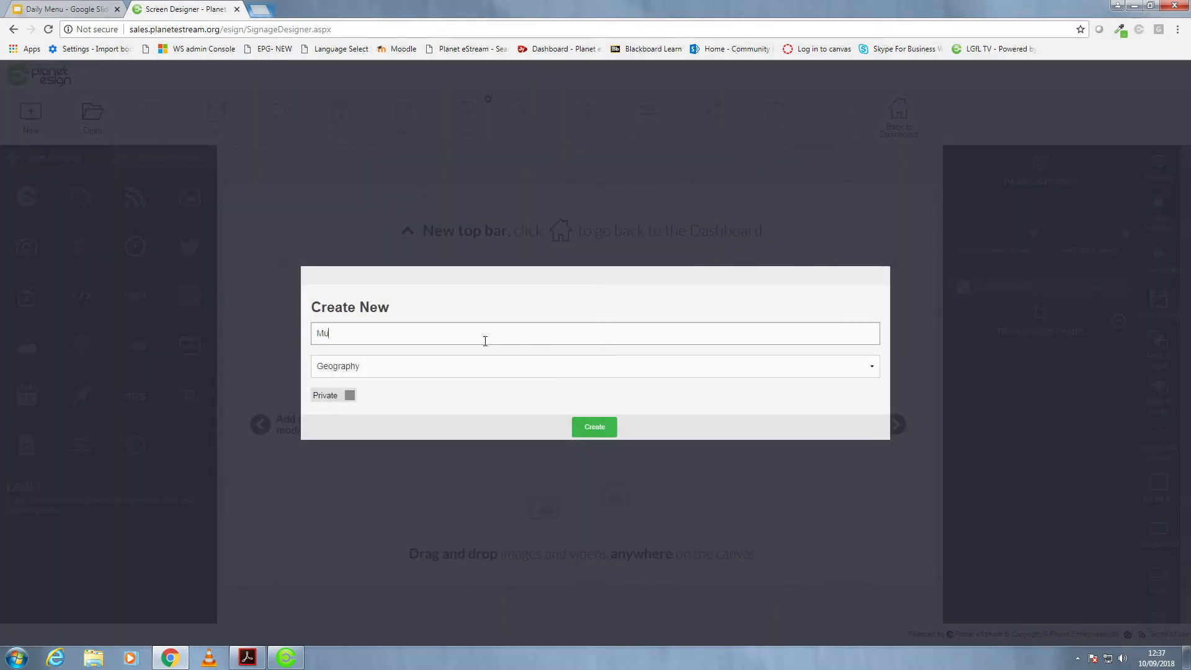
{"action": "type", "text": "enu01"}
{"action": "left_click", "coordinate": [583, 422]}
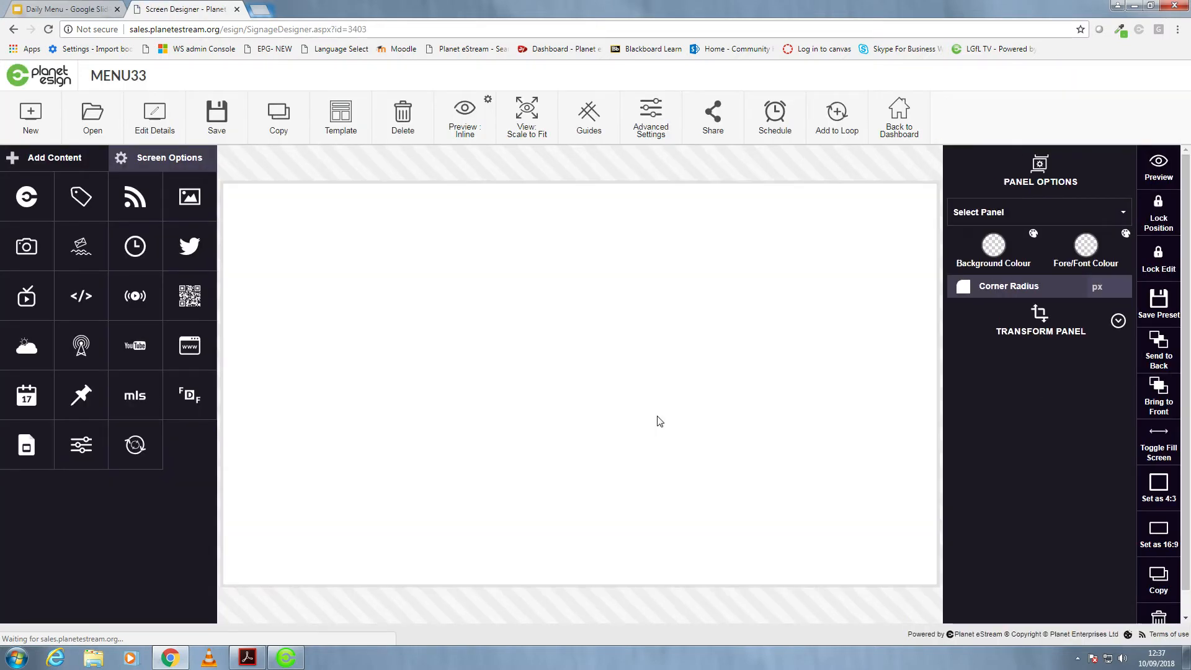
- Set the screen design's background colour to a bright cyan blue
{"action": "left_click", "coordinate": [166, 162]}
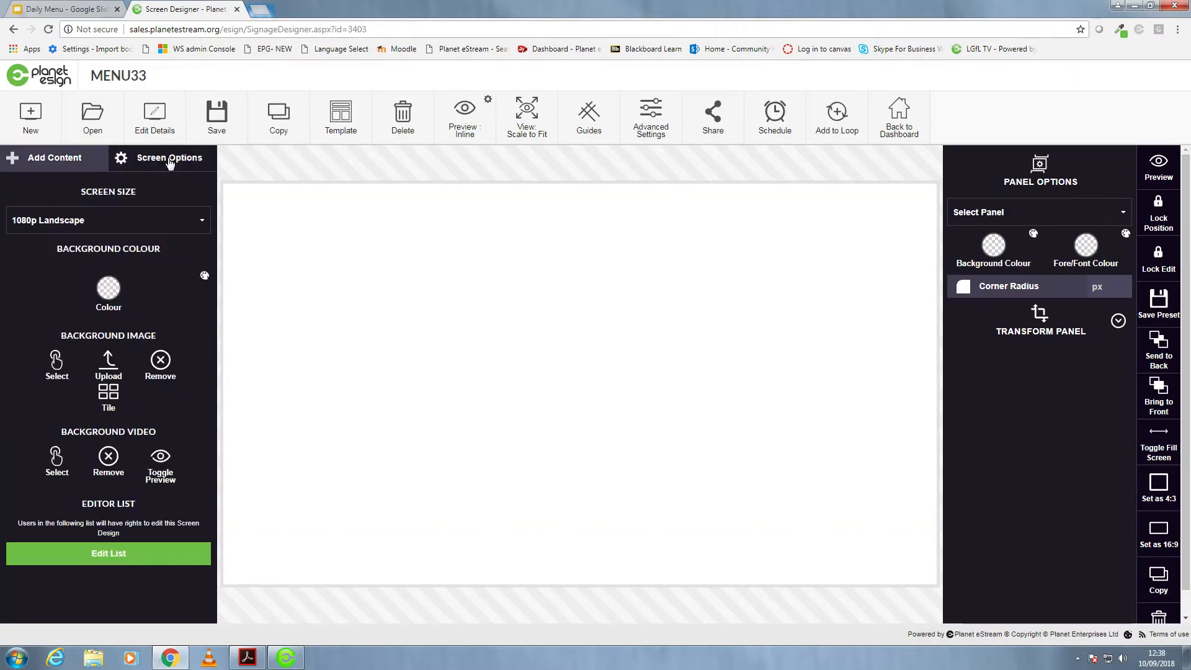
{"action": "left_click", "coordinate": [108, 297]}
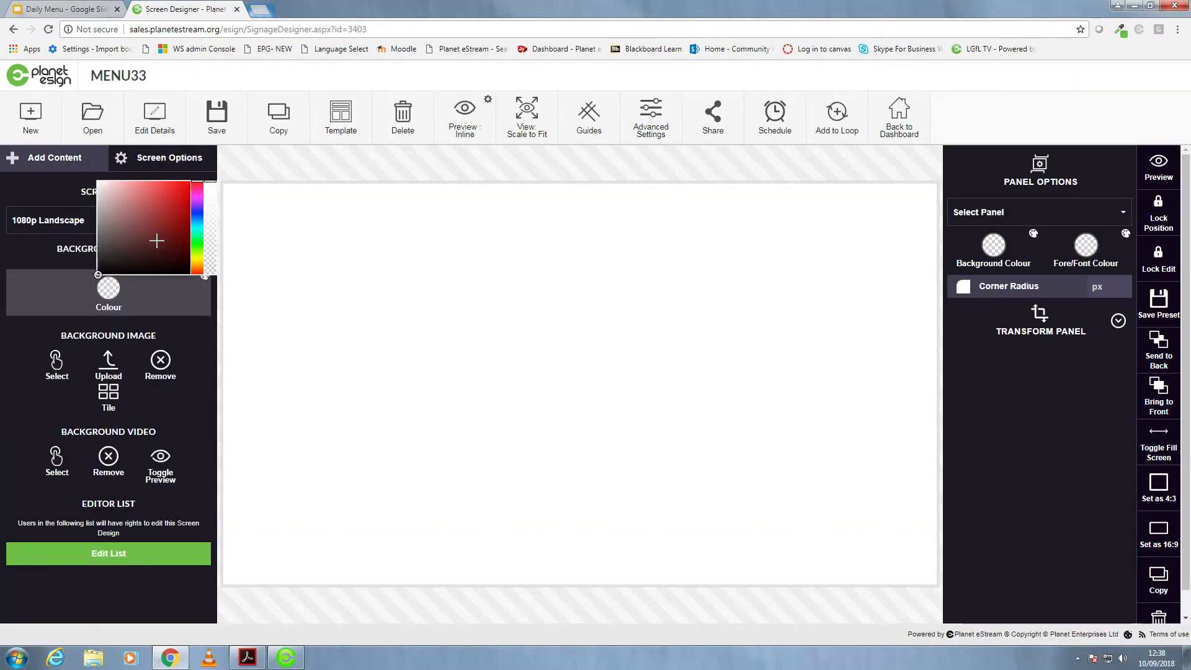
{"action": "left_click", "coordinate": [197, 221]}
{"action": "left_click_drag", "start_coordinate": [197, 221], "coordinate": [197, 225]}
{"action": "left_click", "coordinate": [184, 195]}
{"action": "left_click", "coordinate": [349, 310]}
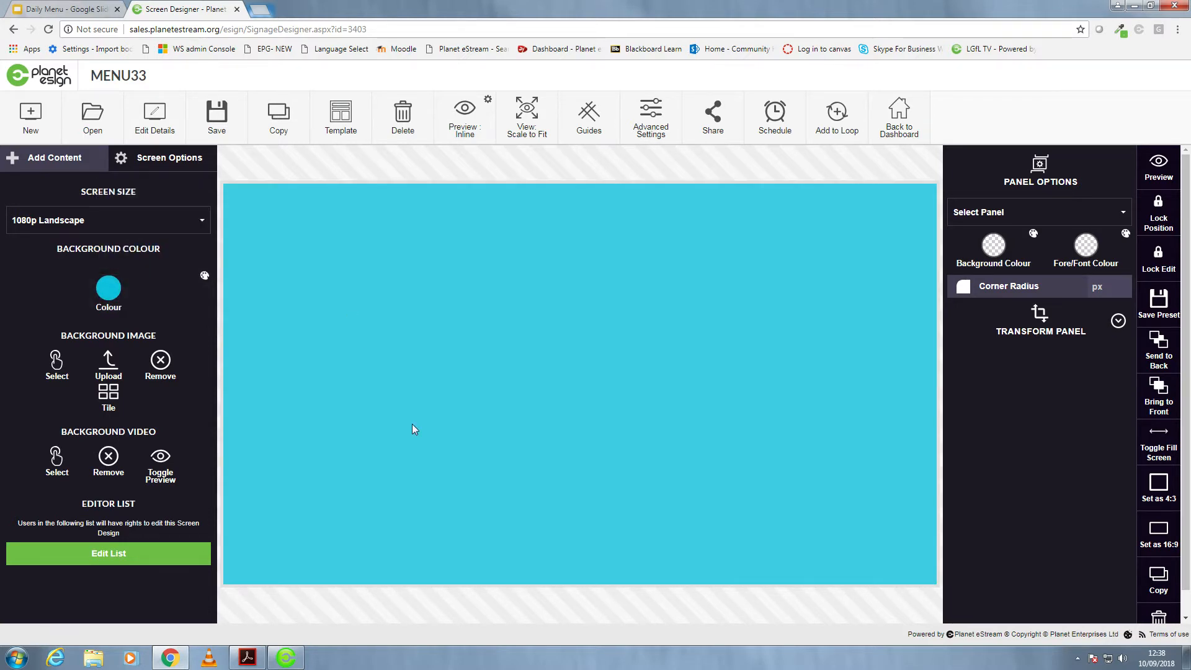
- Add the "BBC Correct background" RSS preset panel and fit it as a full-width strip along the canvas's bottom edge
{"action": "left_click", "coordinate": [59, 159]}
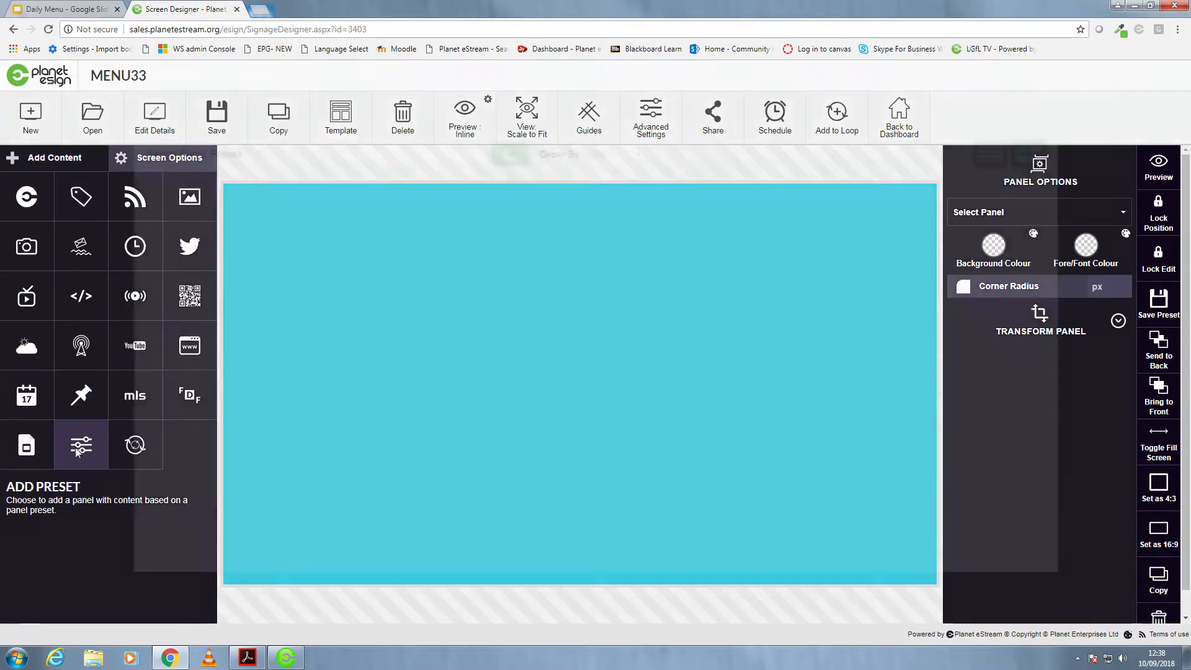
{"action": "left_click", "coordinate": [75, 447]}
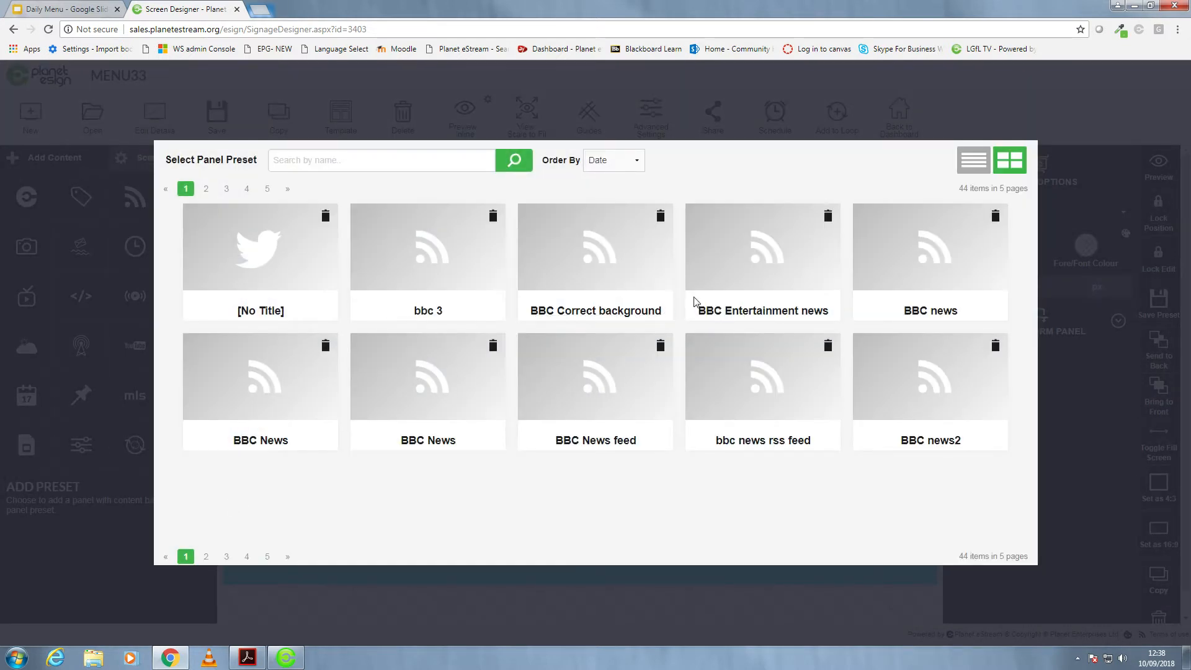
{"action": "left_click", "coordinate": [595, 314]}
{"action": "left_click_drag", "start_coordinate": [609, 404], "coordinate": [395, 498]}
{"action": "left_click_drag", "start_coordinate": [579, 386], "coordinate": [926, 526]}
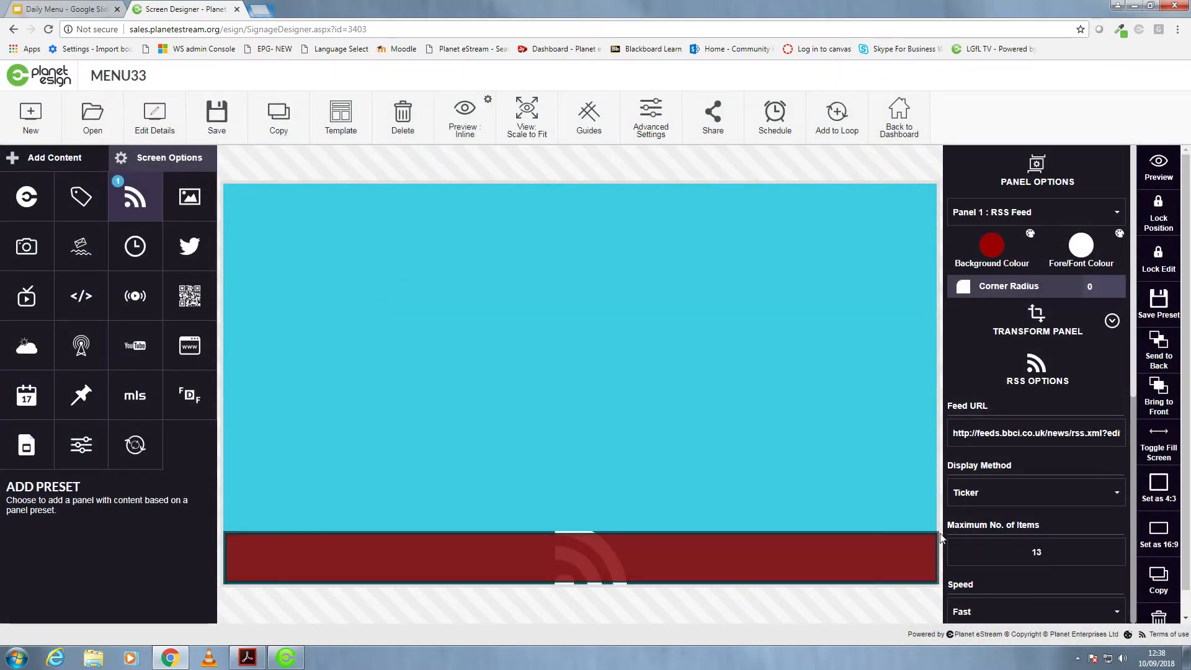
- Add a clock panel, move it to the canvas's upper-right corner and shrink it to a small wide rectangle
{"action": "left_click", "coordinate": [135, 246]}
{"action": "left_click_drag", "start_coordinate": [558, 411], "coordinate": [727, 323]}
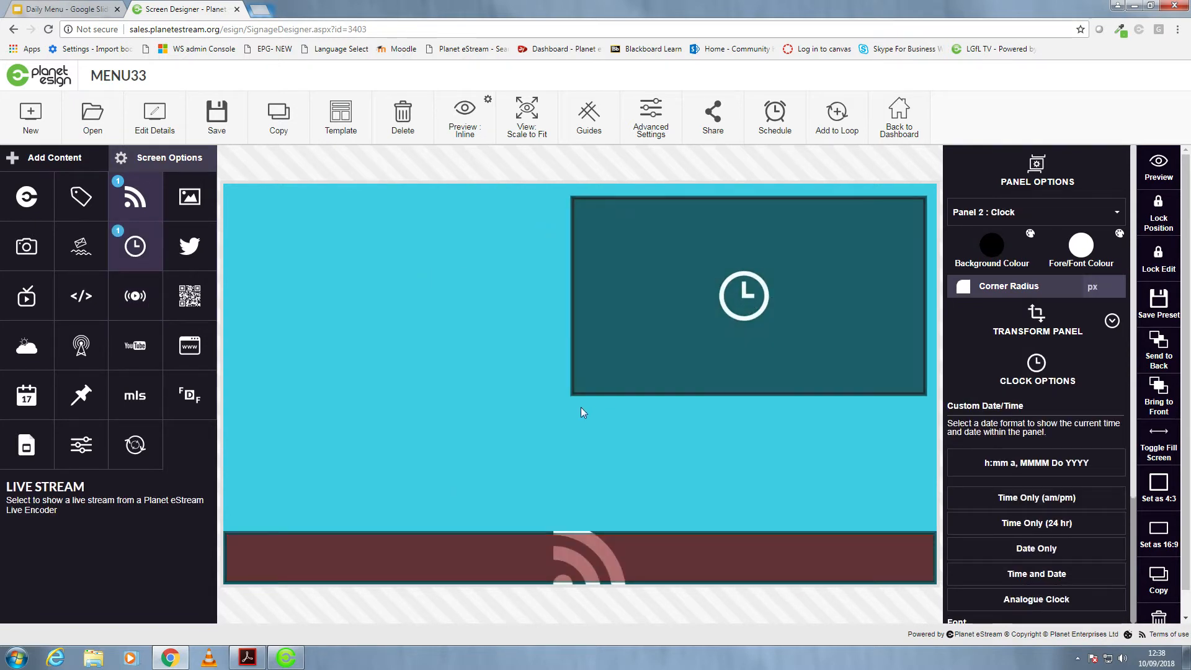
{"action": "left_click_drag", "start_coordinate": [575, 392], "coordinate": [717, 265]}
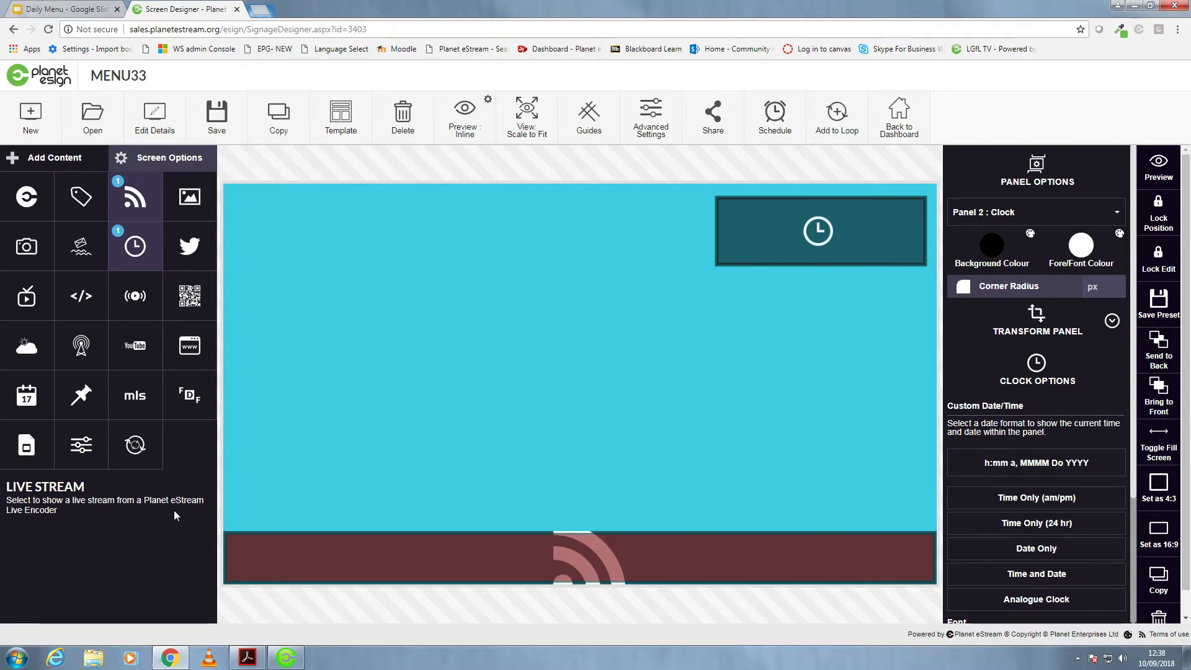
- Add a Google Slides panel and shape it as a tall portrait rectangle on the canvas's left side above the RSS strip
{"action": "mouse_move", "coordinate": [21, 439]}
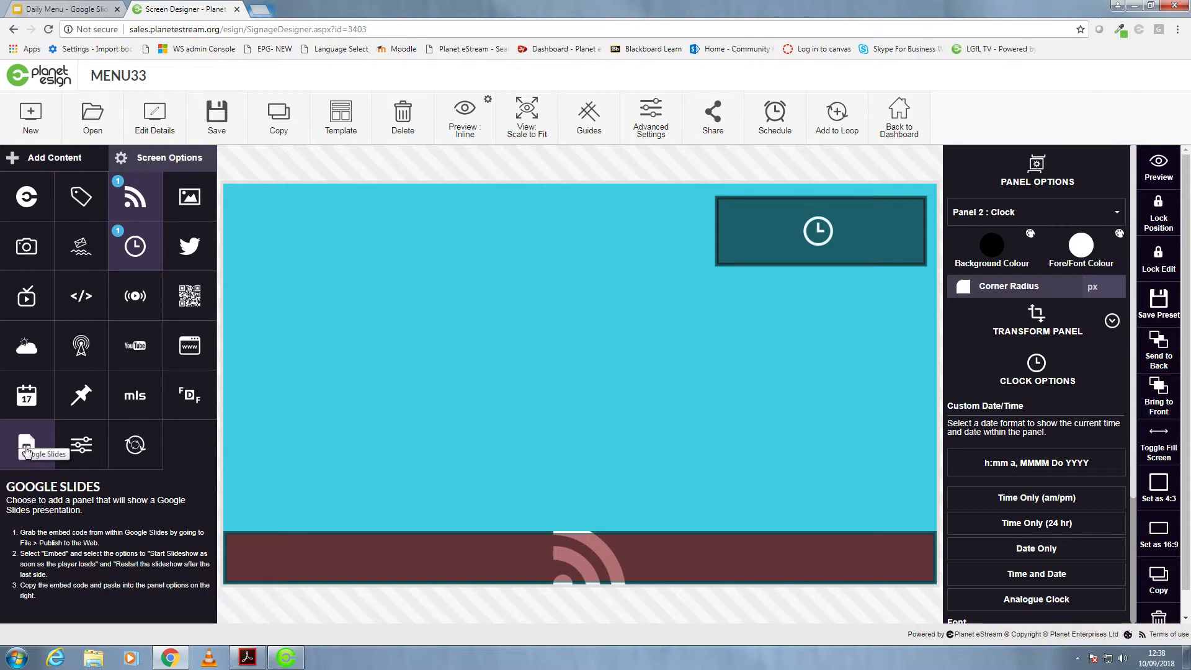
{"action": "left_click", "coordinate": [26, 446]}
{"action": "left_click_drag", "start_coordinate": [468, 441], "coordinate": [323, 357]}
{"action": "left_click_drag", "start_coordinate": [419, 395], "coordinate": [427, 518]}
{"action": "left_click_drag", "start_coordinate": [608, 417], "coordinate": [469, 437]}
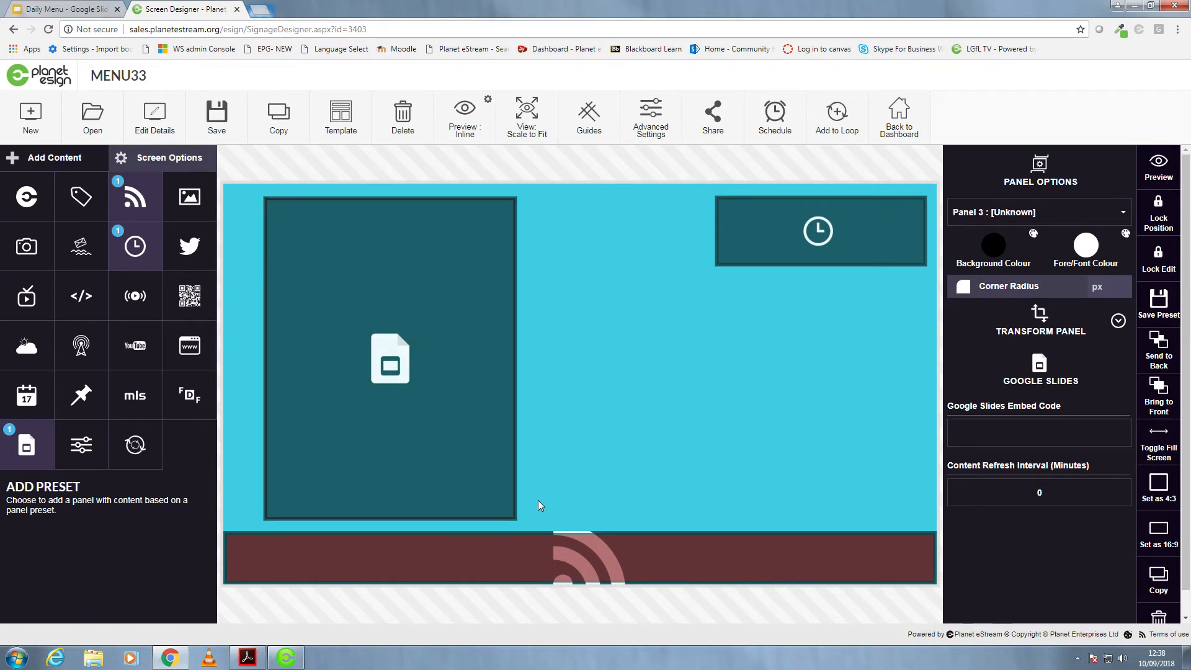
- Paste the copied Google Slides embed code into the slides panel's settings and check the design in the inline preview
{"action": "left_click", "coordinate": [996, 437]}
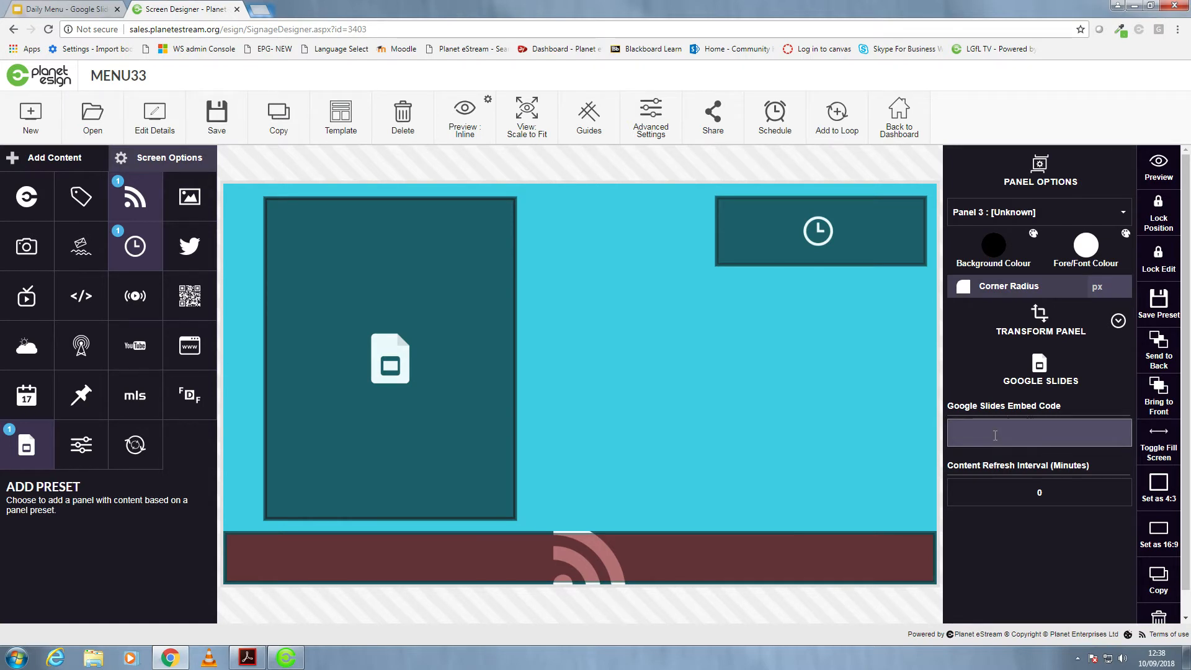
{"action": "right_click", "coordinate": [995, 437]}
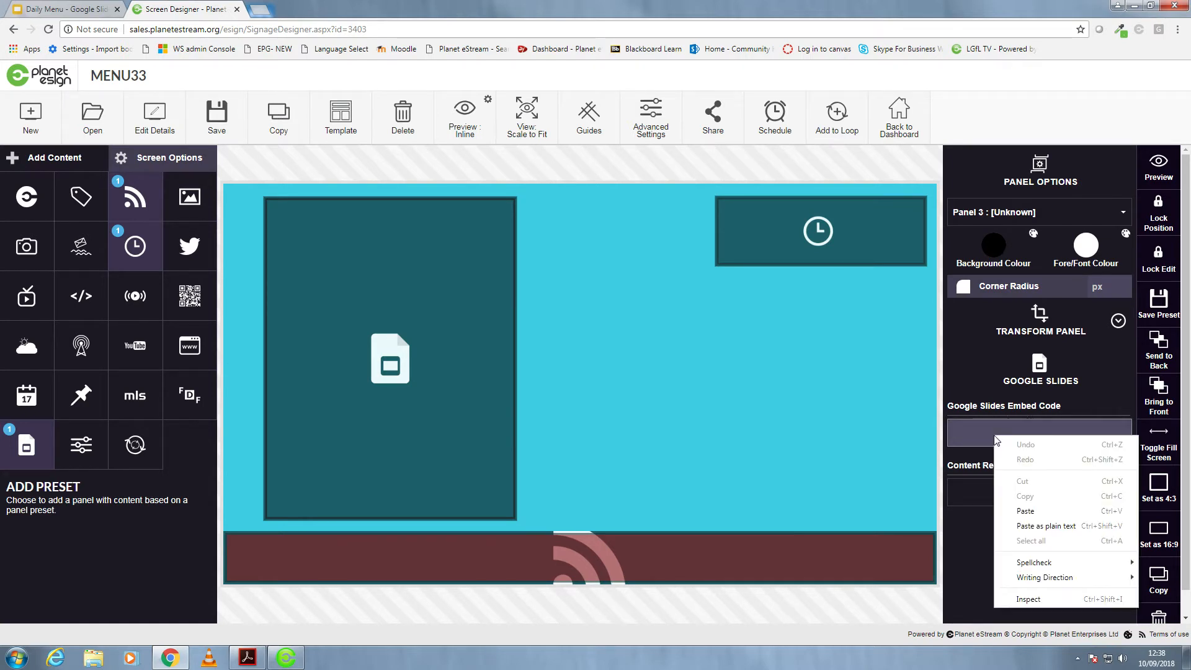
{"action": "left_click", "coordinate": [1028, 511]}
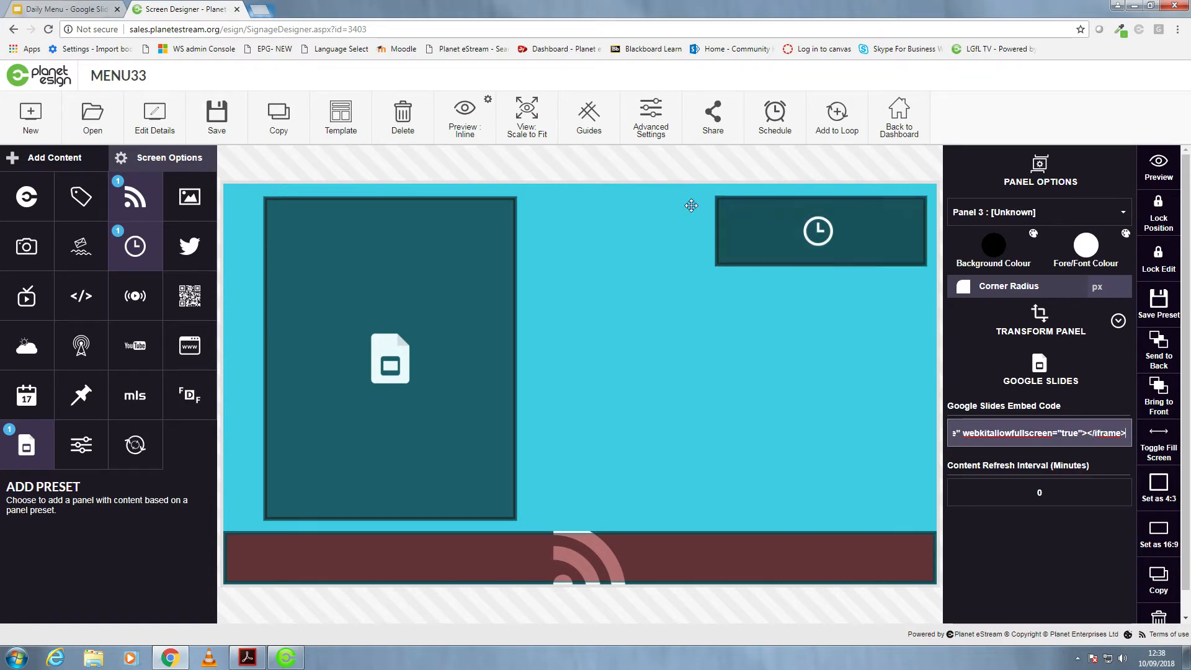
{"action": "left_click", "coordinate": [464, 127]}
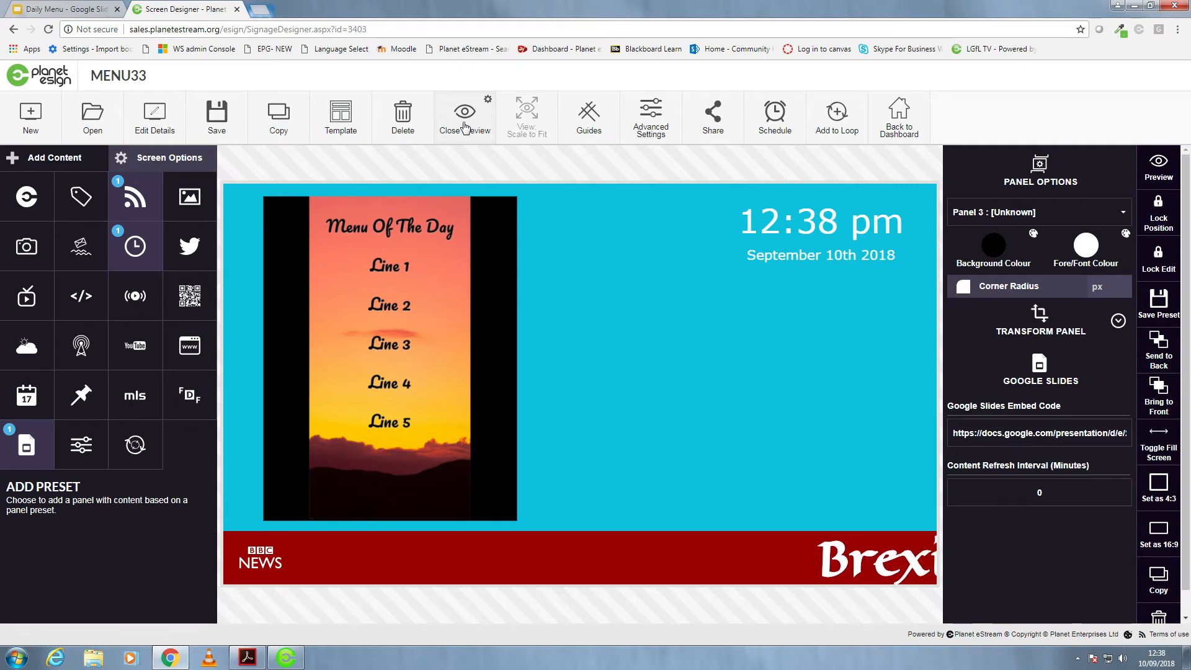
{"action": "left_click", "coordinate": [465, 127]}
- Make the Google Slides panel slightly taller and narrower, check its fit in the preview, and nudge it towards the canvas's upper-left corner
{"action": "left_click_drag", "start_coordinate": [445, 518], "coordinate": [442, 527]}
{"action": "left_click_drag", "start_coordinate": [514, 413], "coordinate": [494, 413]}
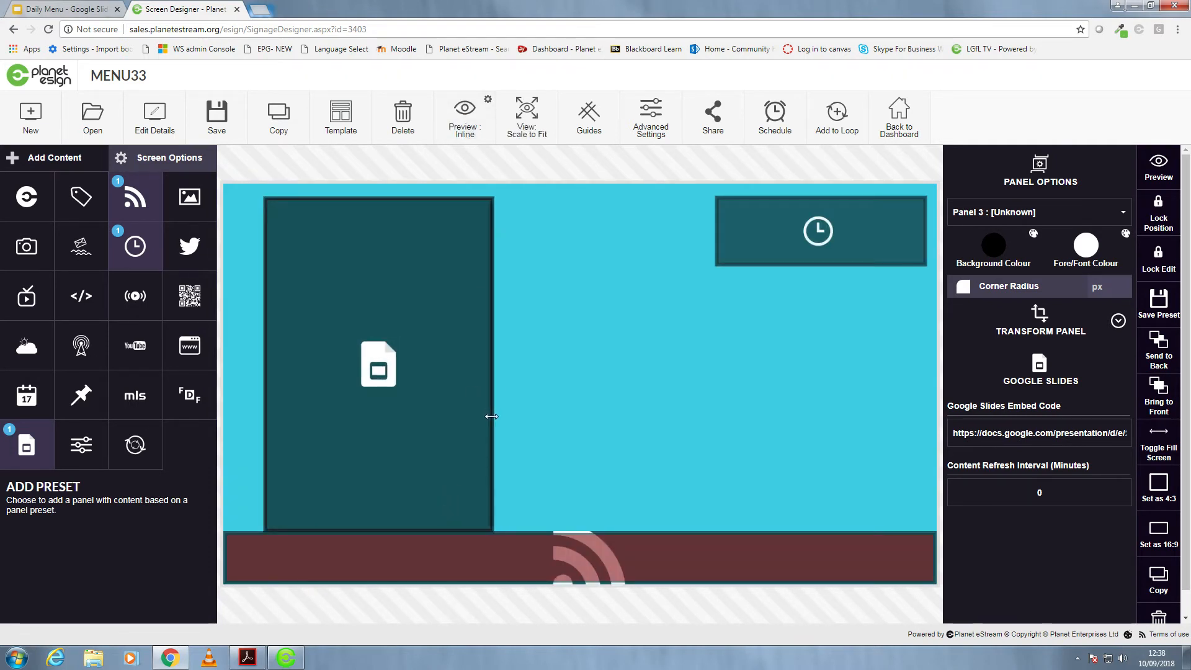
{"action": "left_click", "coordinate": [464, 118]}
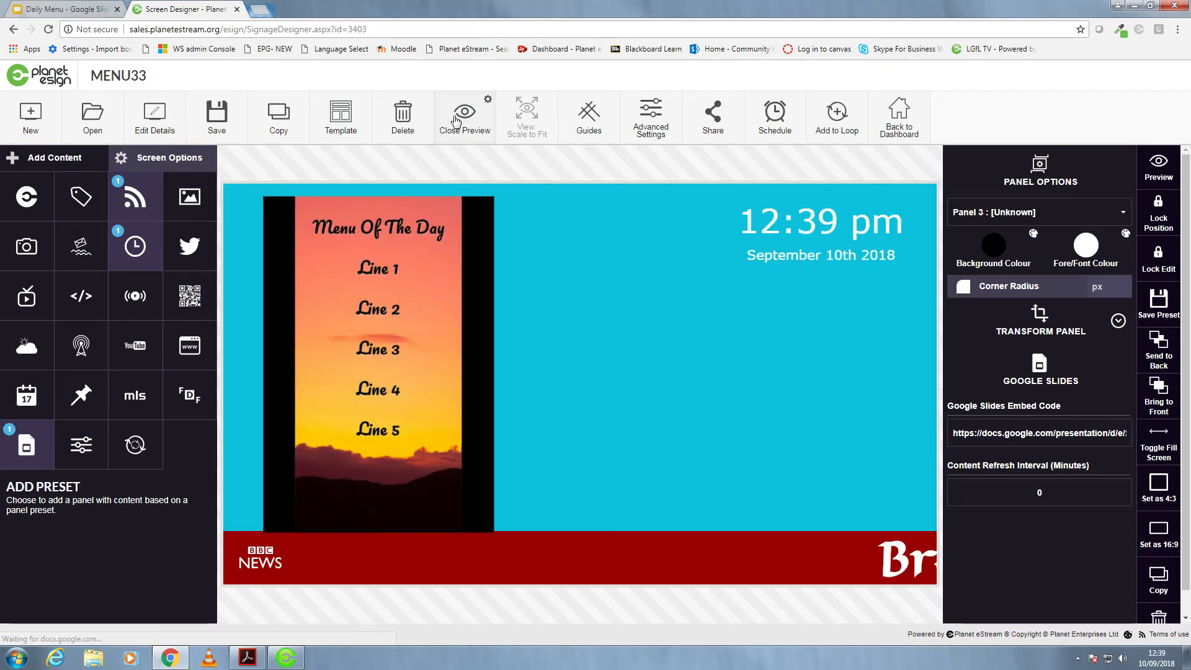
{"action": "left_click", "coordinate": [464, 121]}
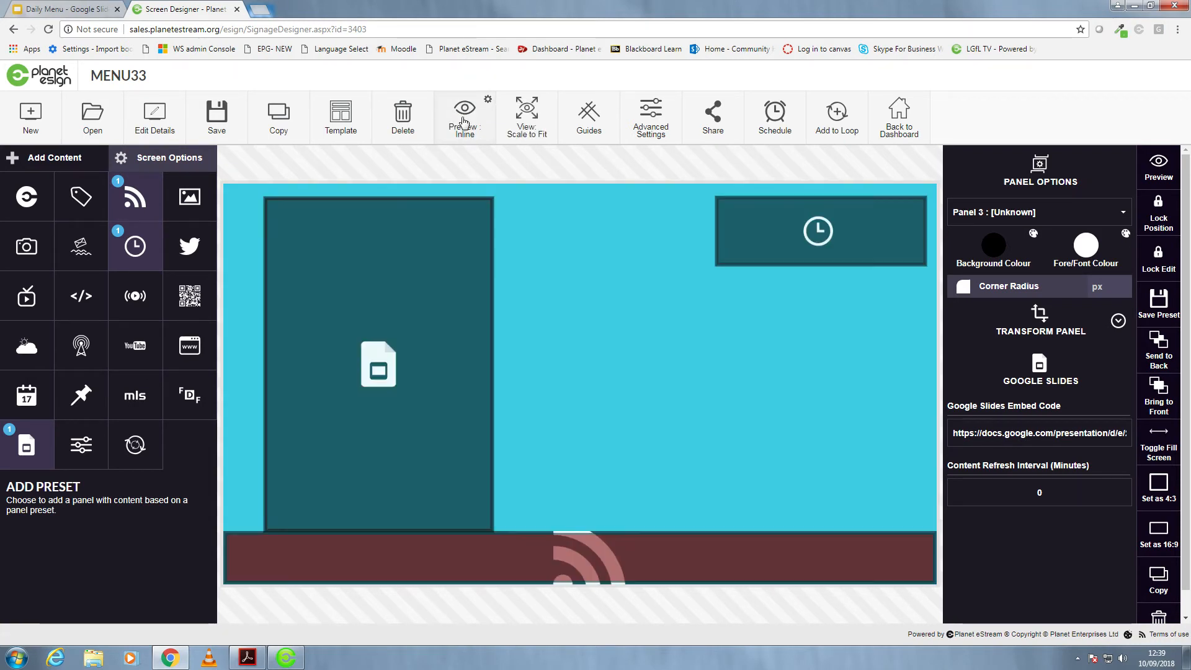
{"action": "left_click_drag", "start_coordinate": [354, 351], "coordinate": [342, 349]}
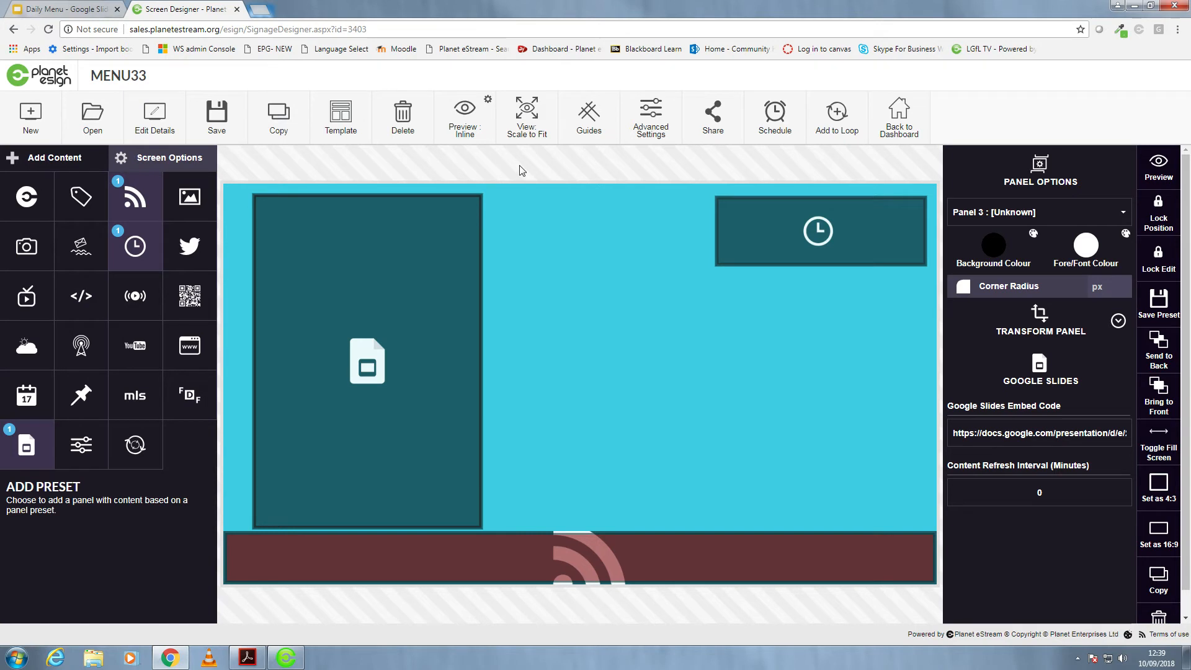
- Save the MENU33 screen design and check the finished layout in the inline preview
{"action": "left_click", "coordinate": [217, 116]}
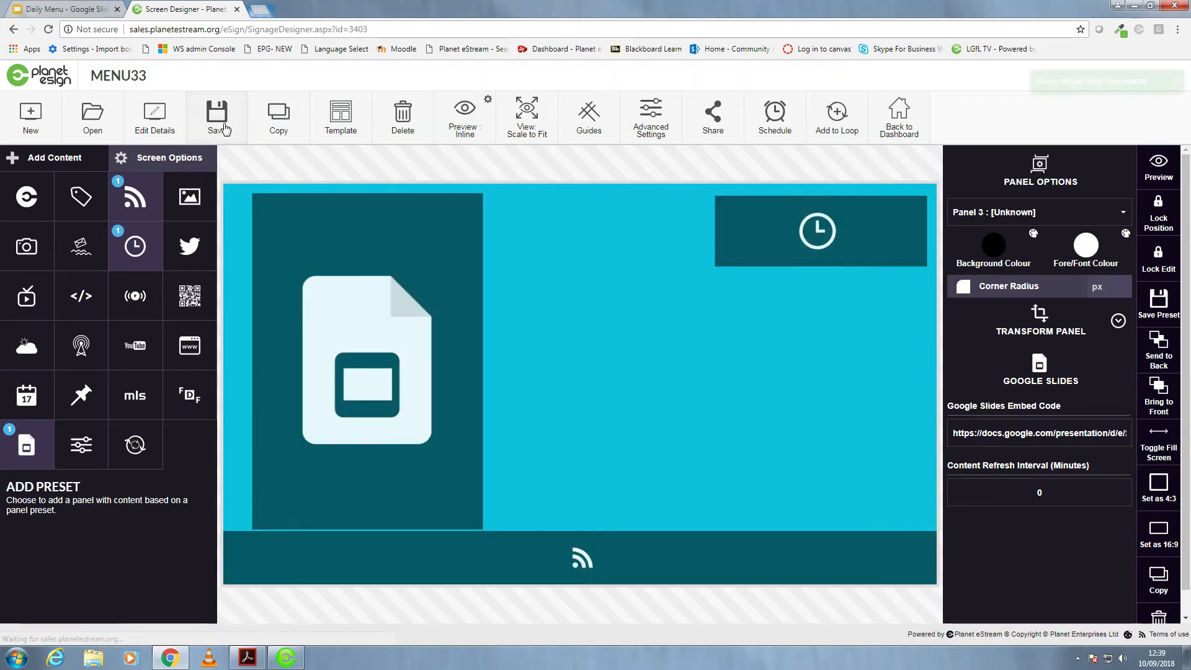
{"action": "left_click", "coordinate": [470, 118]}
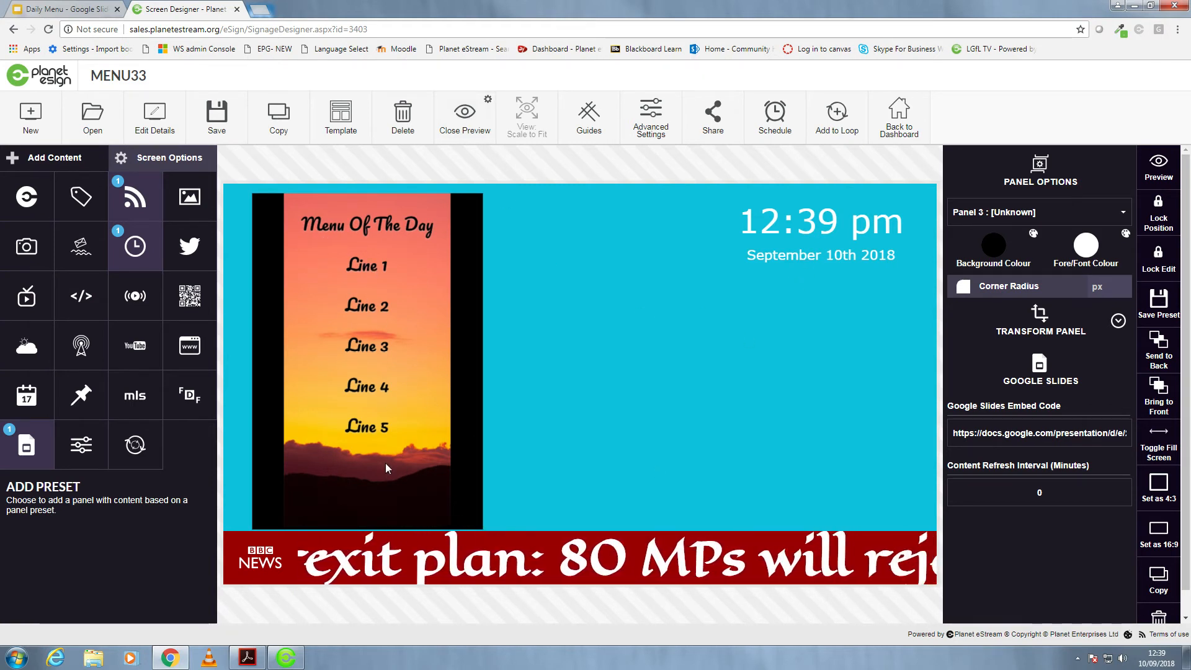
{"action": "left_click", "coordinate": [460, 135]}
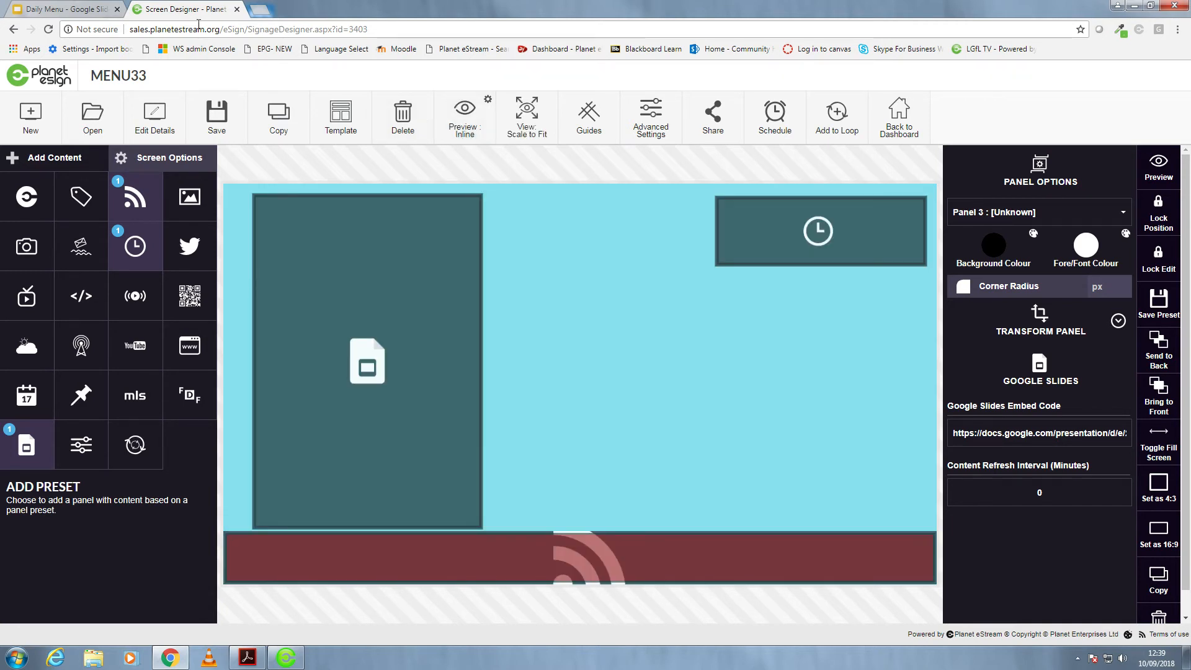